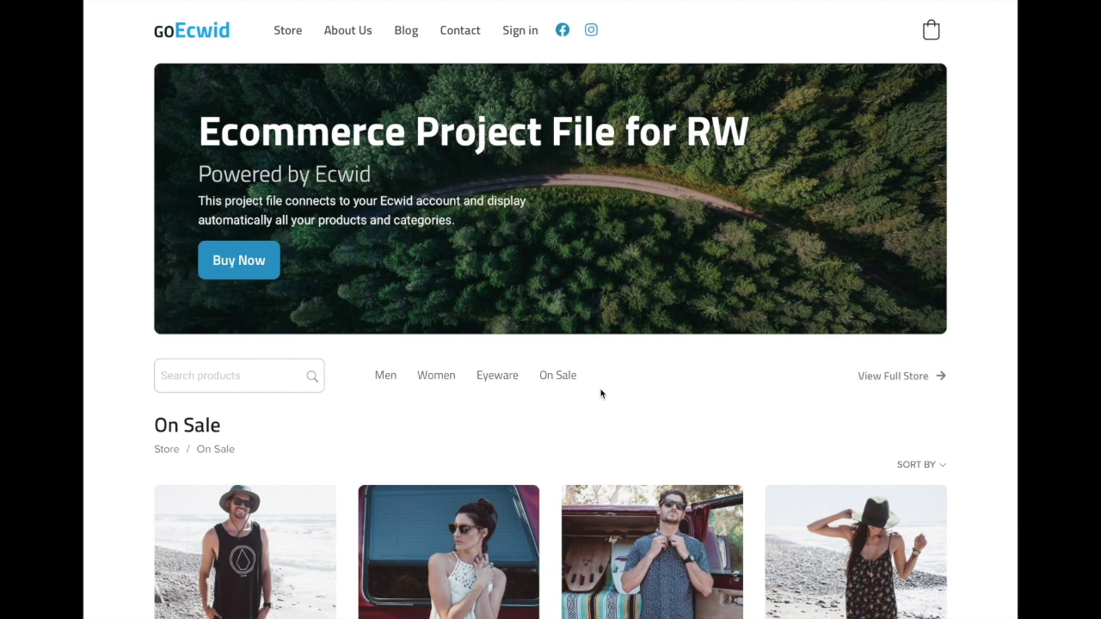
- Scroll the homepage past the On Sale items, deals signup form and Latest News to the footer
scroll(601, 391, "down", 1)
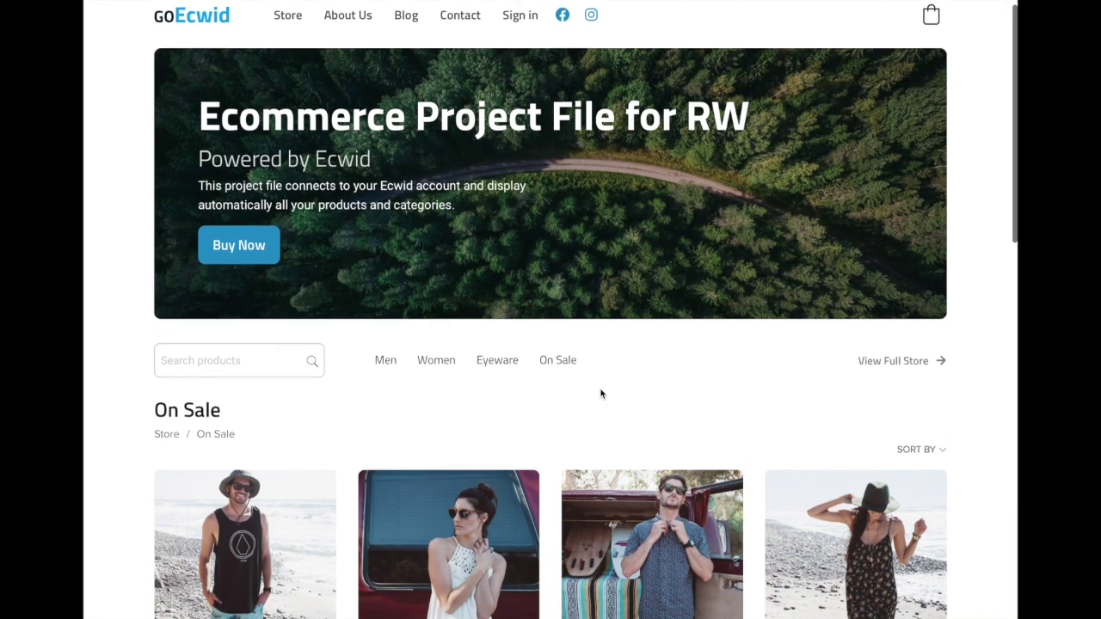
scroll(601, 391, "up", 1)
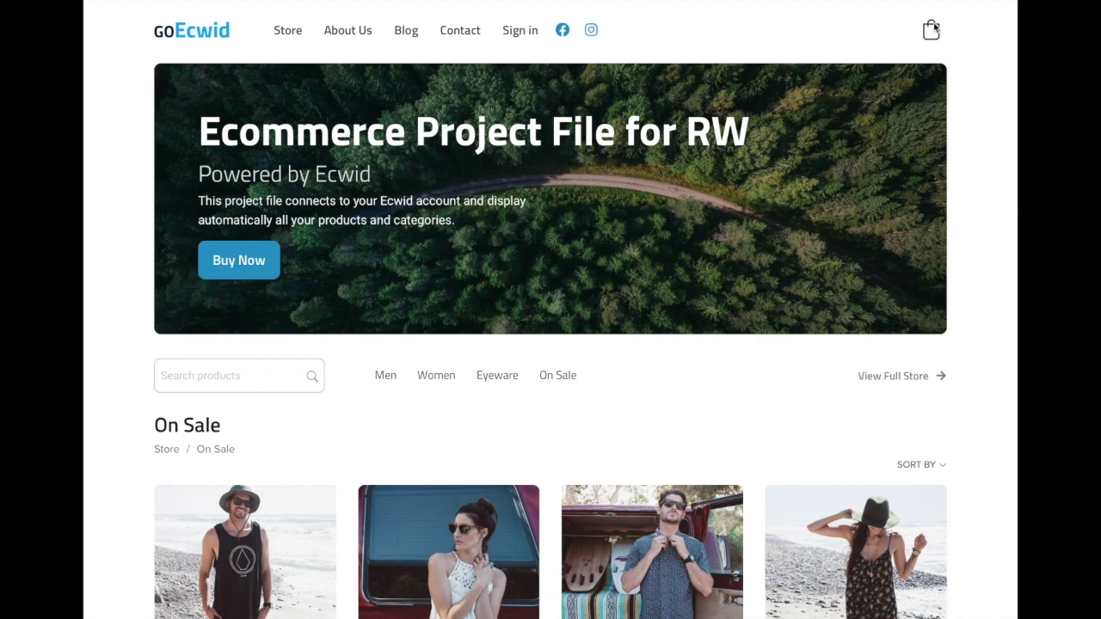
scroll(768, 248, "down", 2)
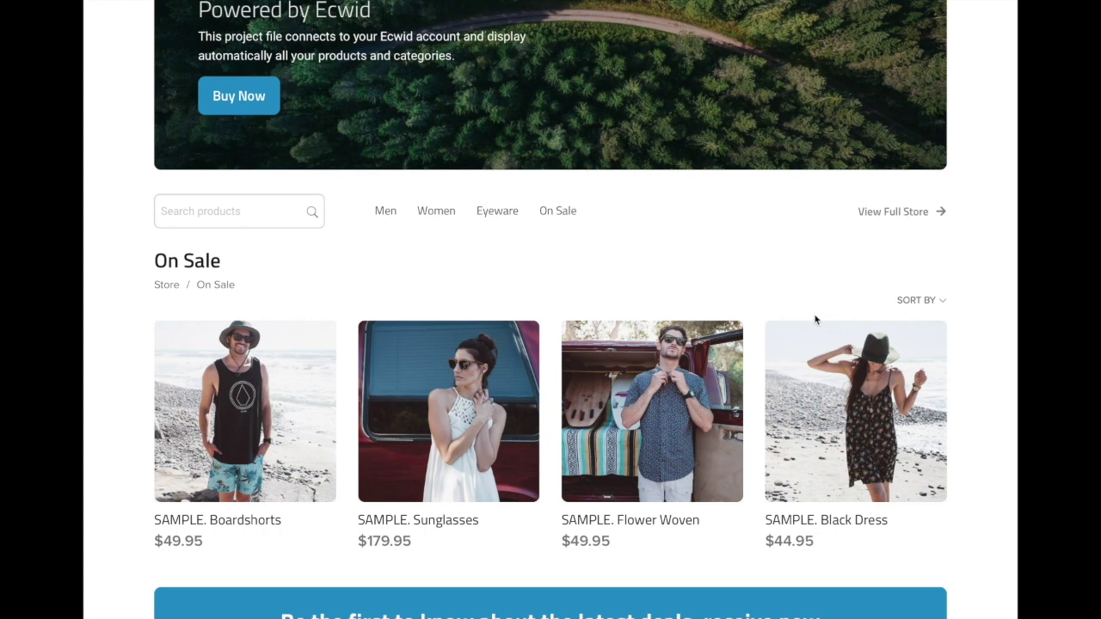
scroll(820, 315, "down", 3)
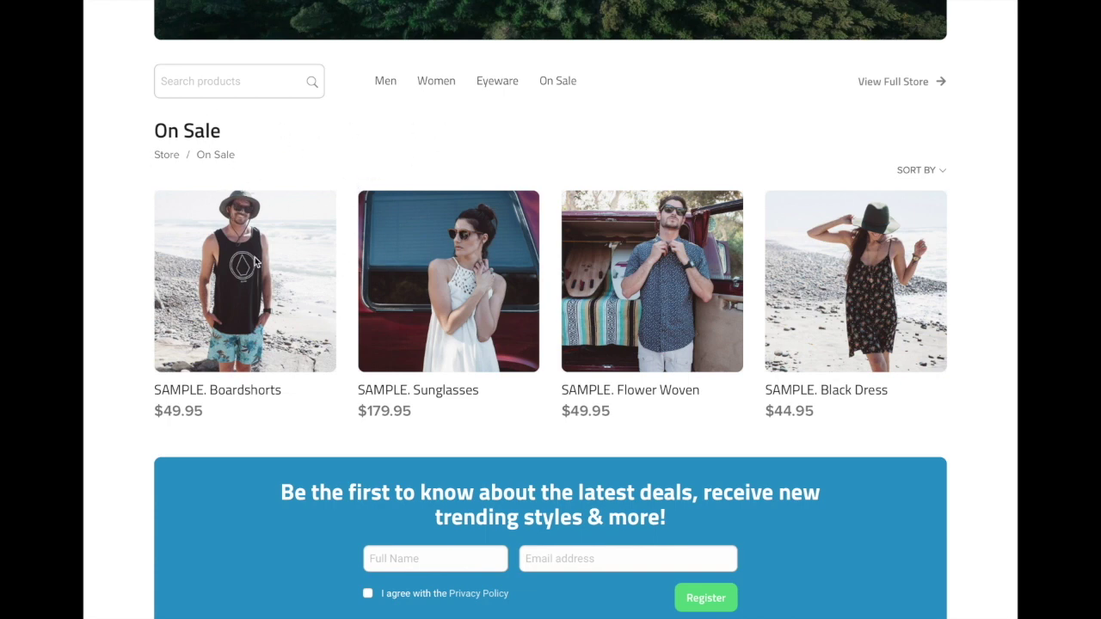
scroll(467, 393, "down", 5)
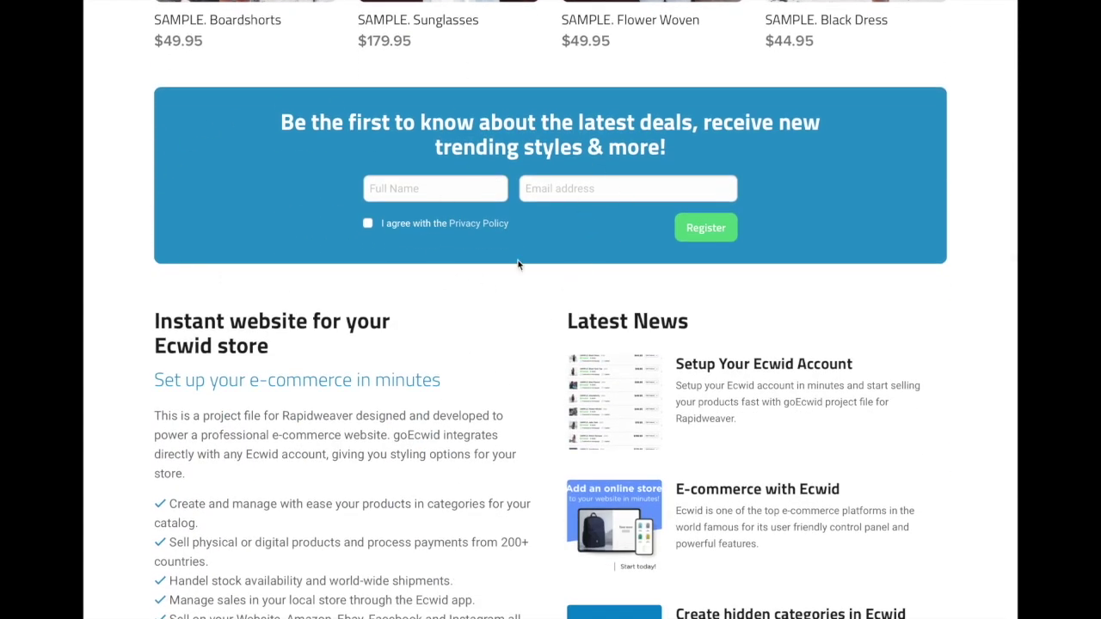
scroll(521, 253, "down", 3)
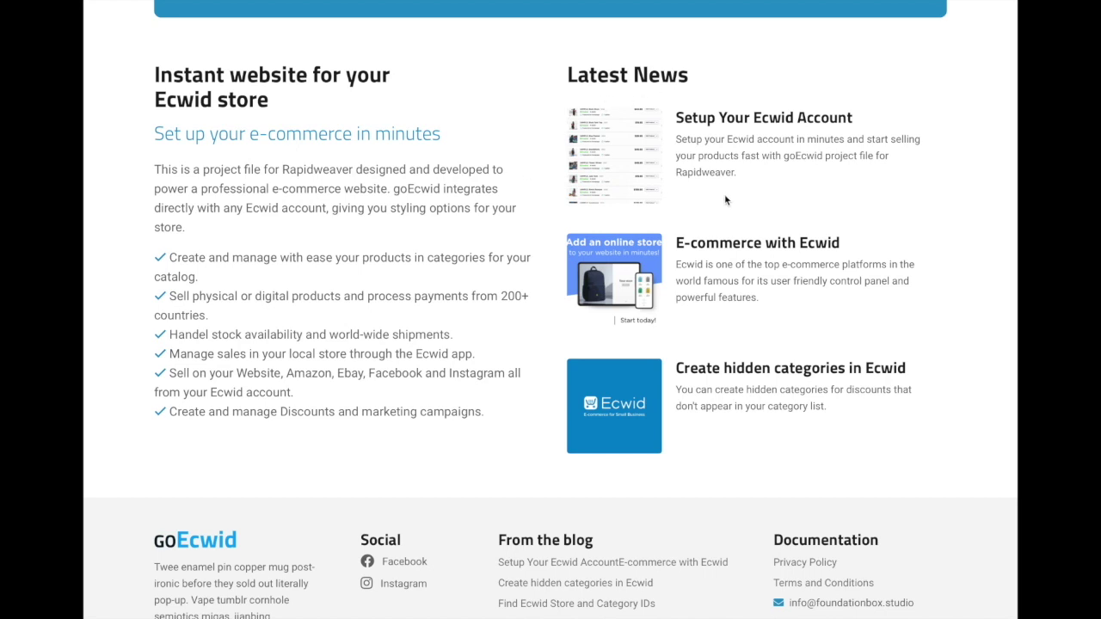
scroll(762, 50, "down", 1)
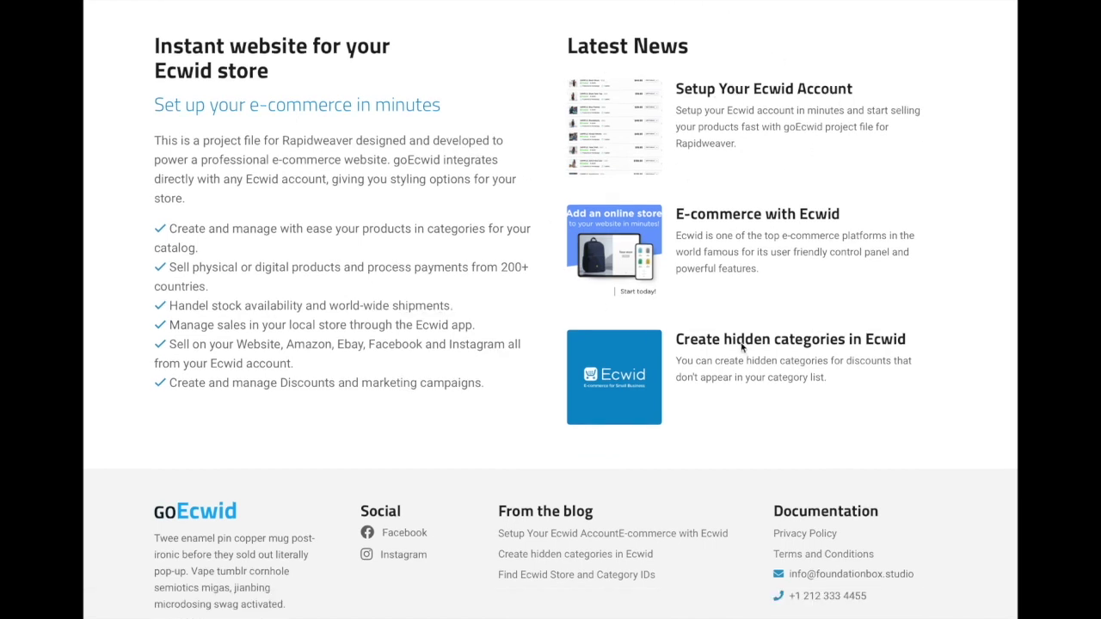
scroll(751, 352, "down", 1)
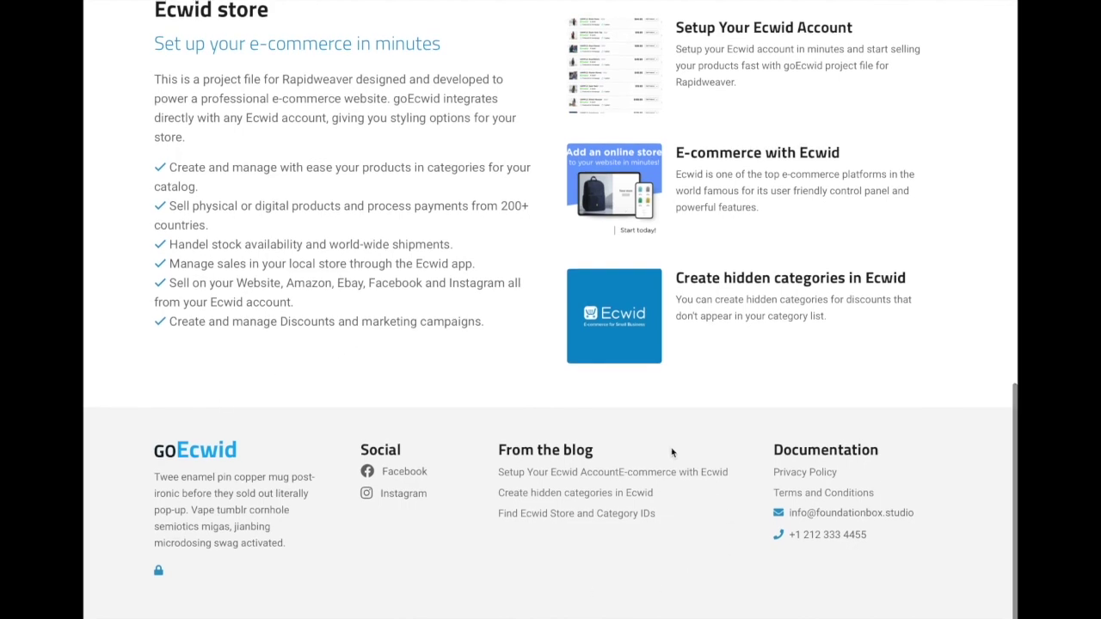
scroll(542, 468, "up", 20)
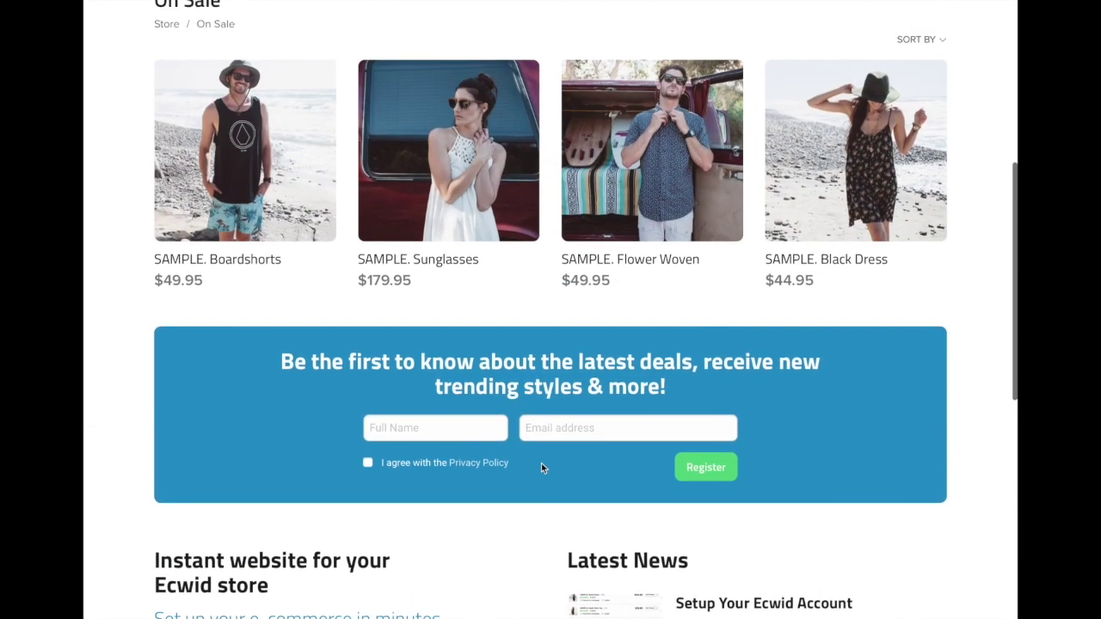
scroll(543, 468, "down", 3)
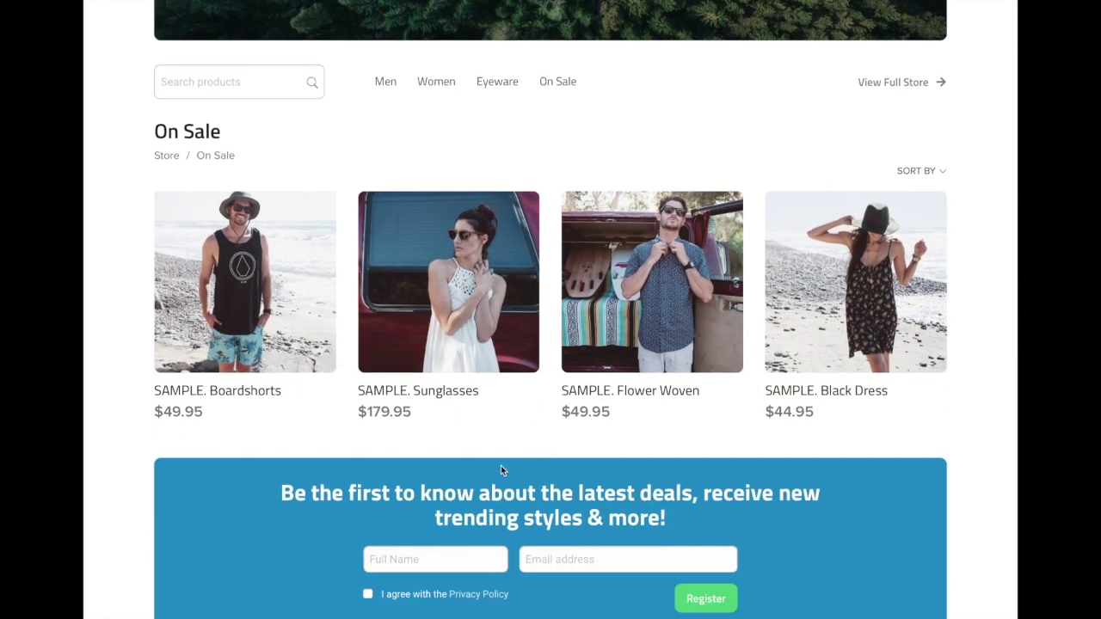
left_click(427, 271)
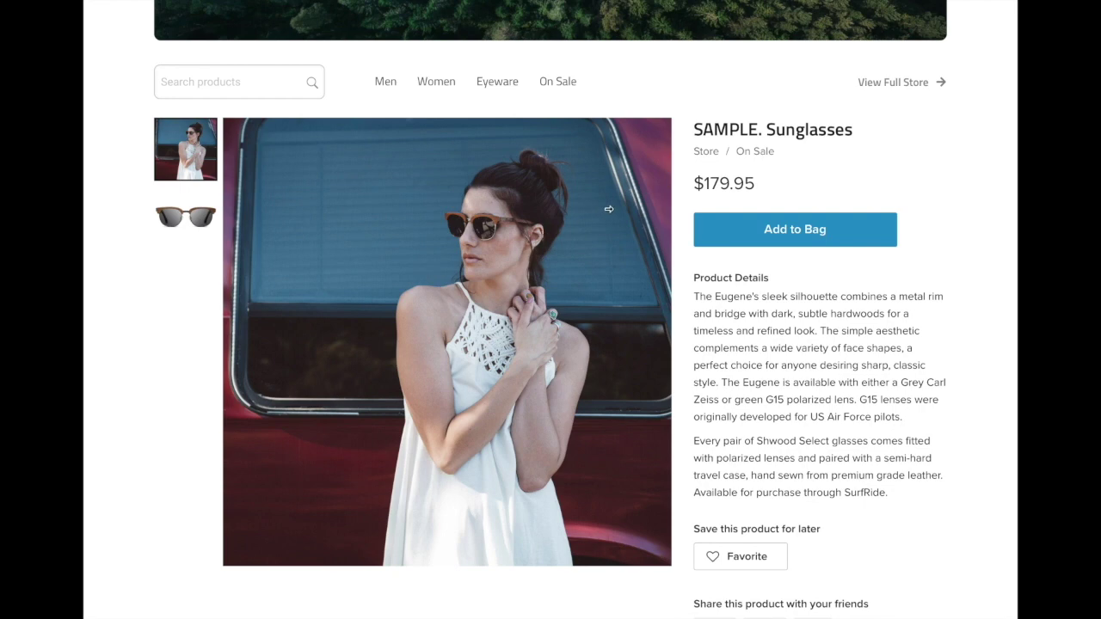
left_click(196, 215)
left_click(193, 136)
scroll(848, 521, "down", 3)
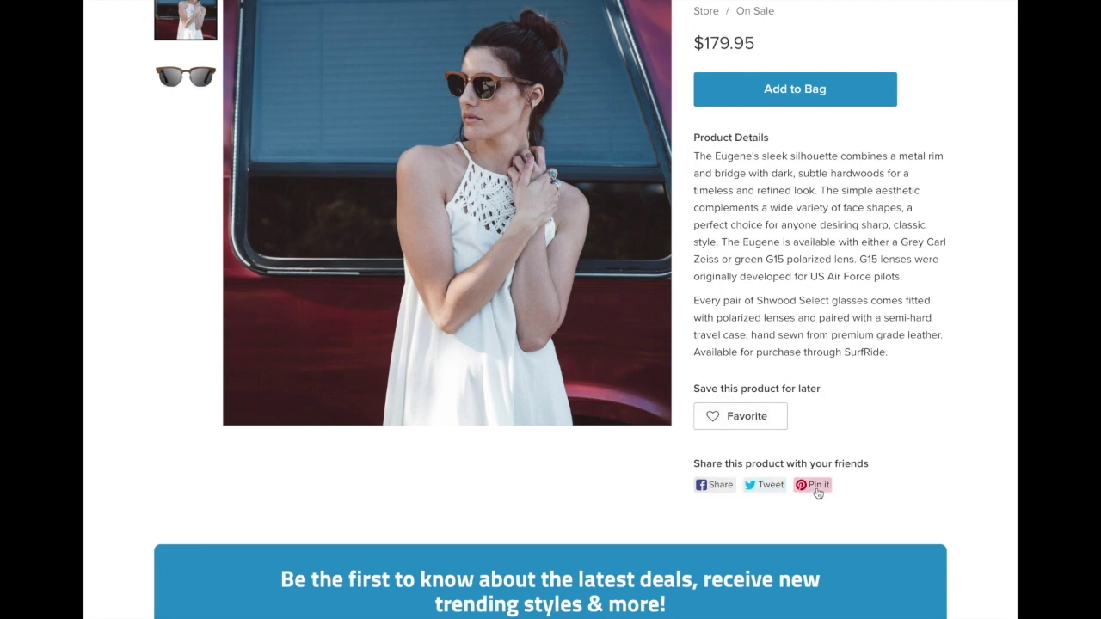
scroll(826, 398, "up", 5)
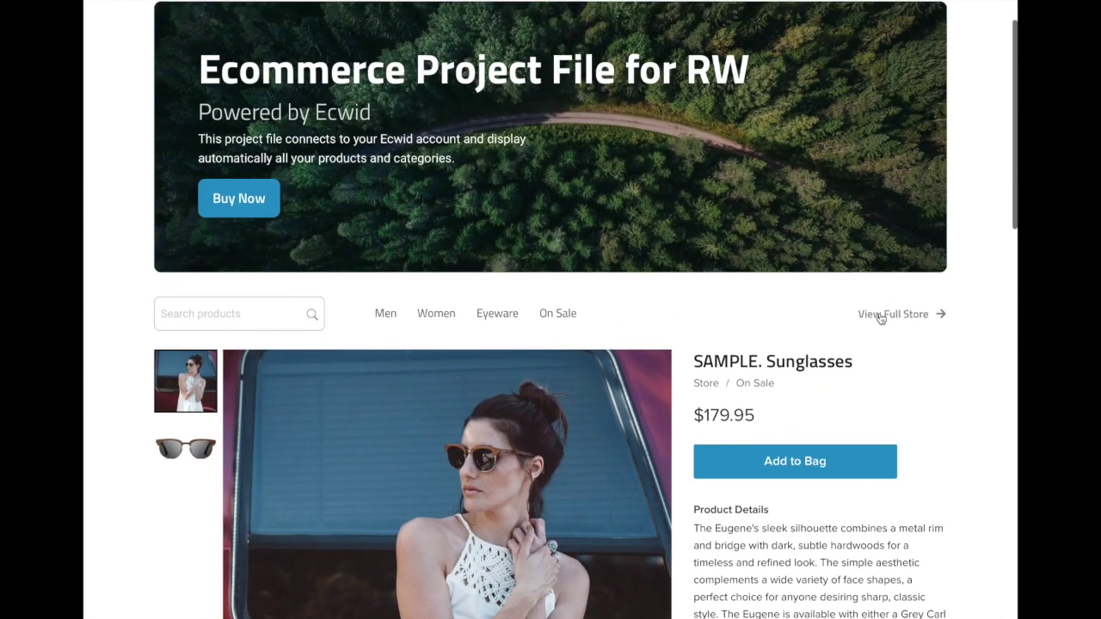
- Open View Full Store and browse its category tiles and Featured Products grid
left_click(880, 315)
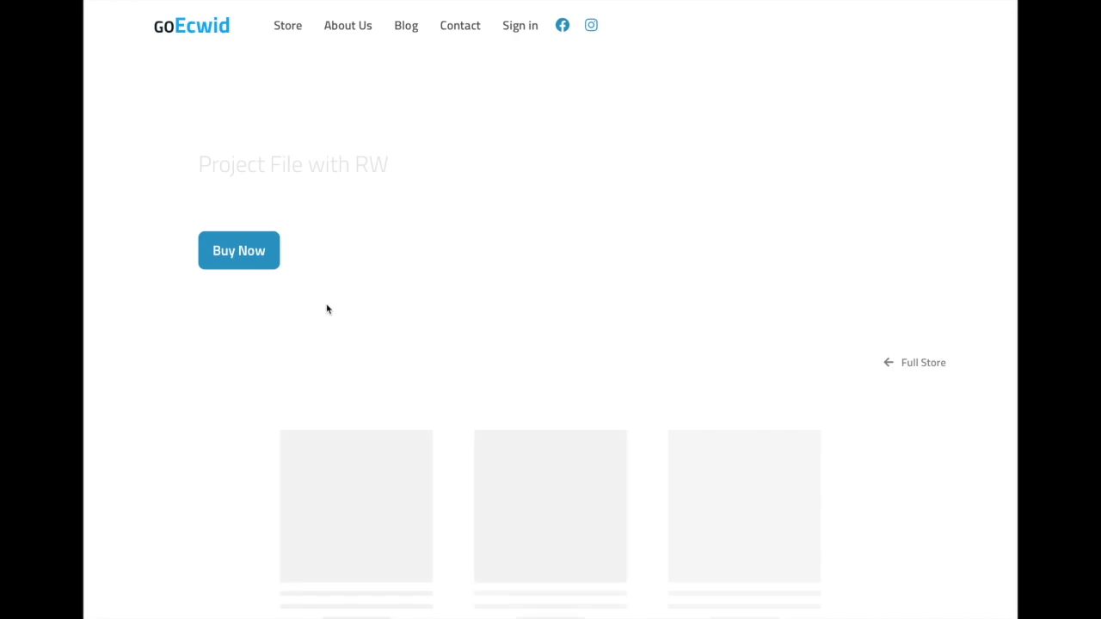
scroll(529, 324, "down", 2)
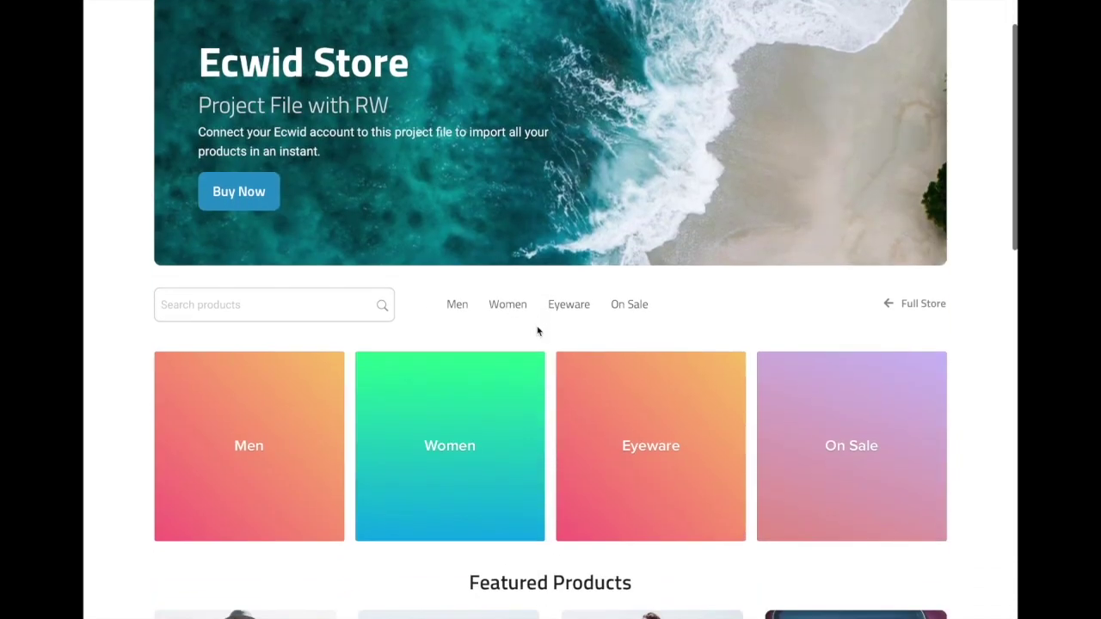
scroll(538, 331, "down", 3)
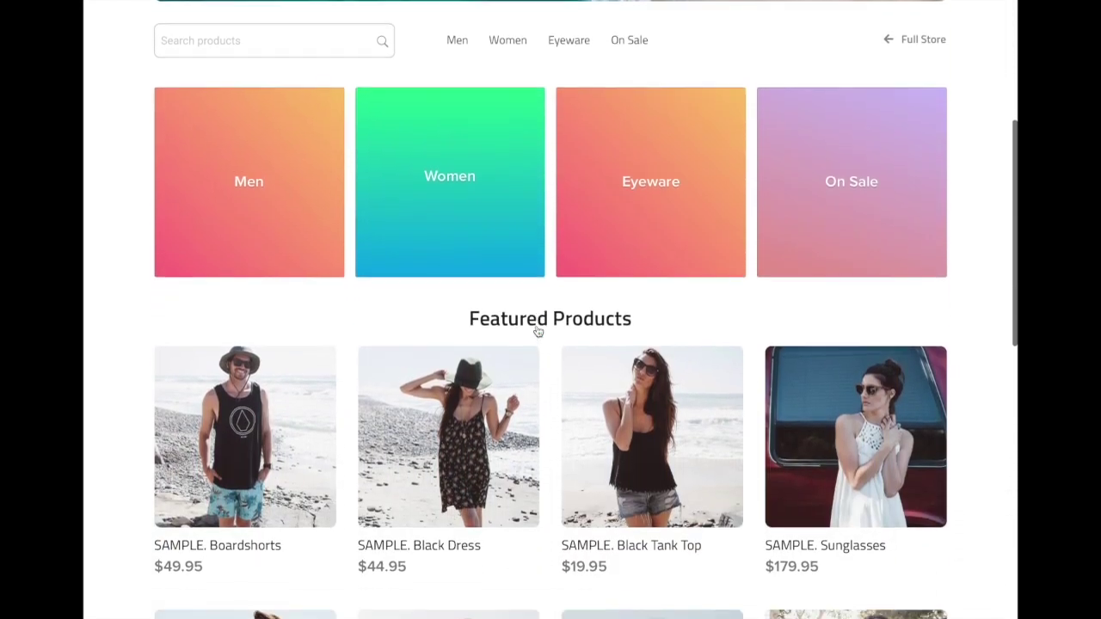
scroll(525, 301, "up", 1)
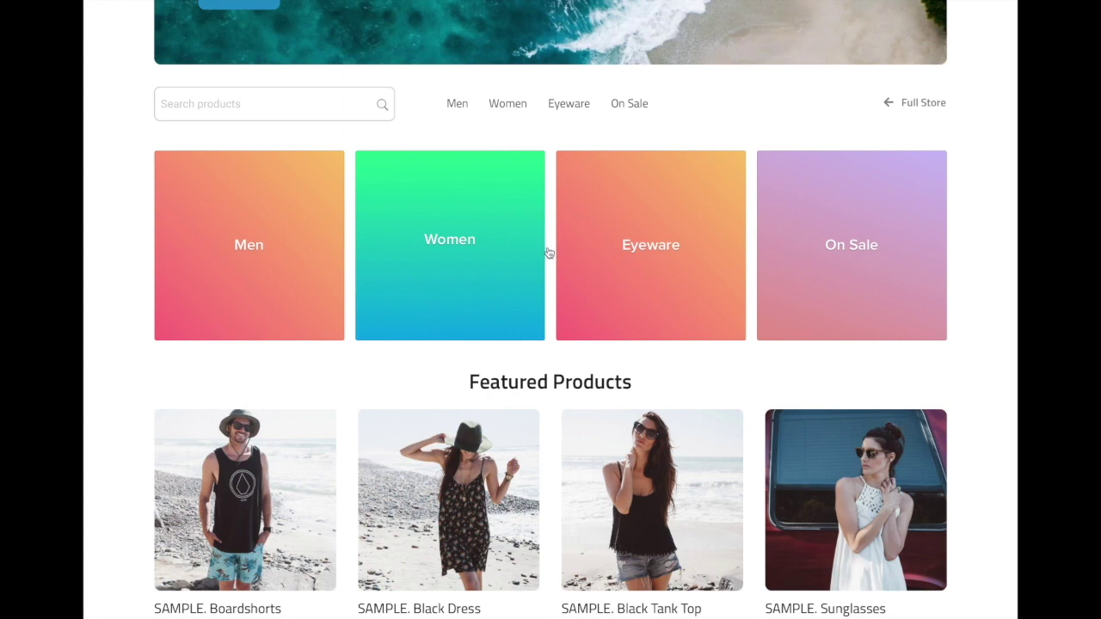
scroll(548, 258, "down", 6)
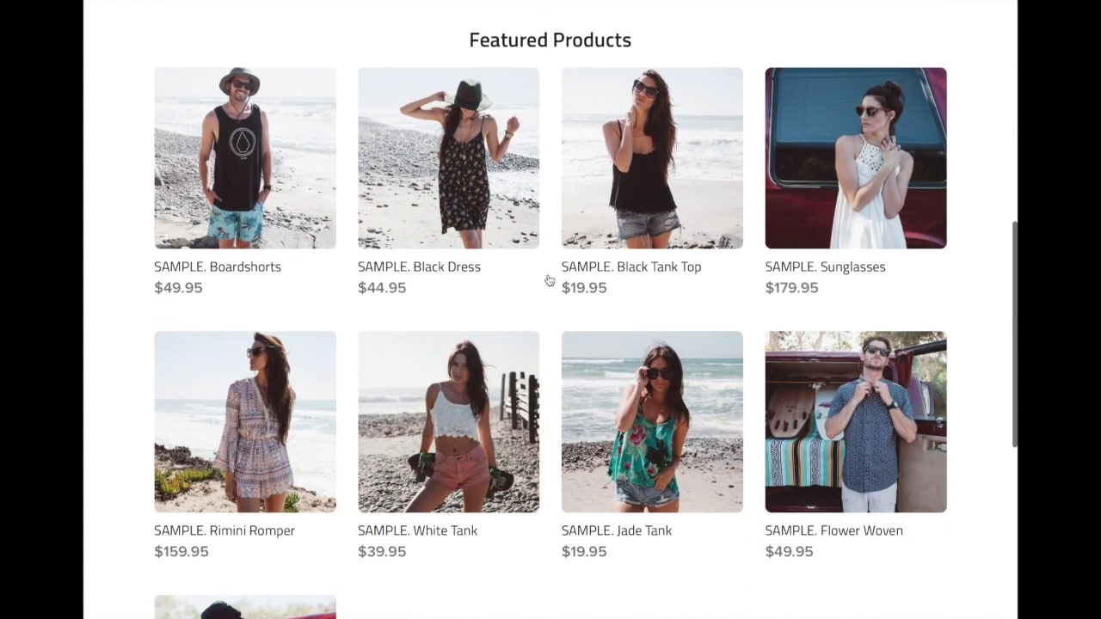
scroll(549, 280, "up", 3)
scroll(617, 278, "up", 2)
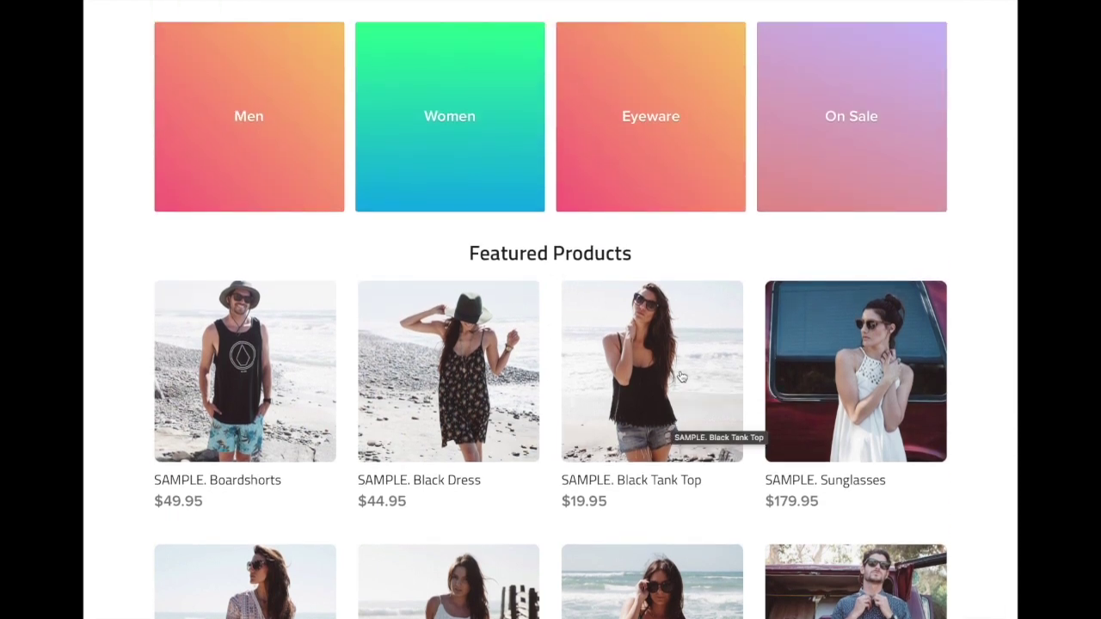
scroll(681, 377, "up", 4)
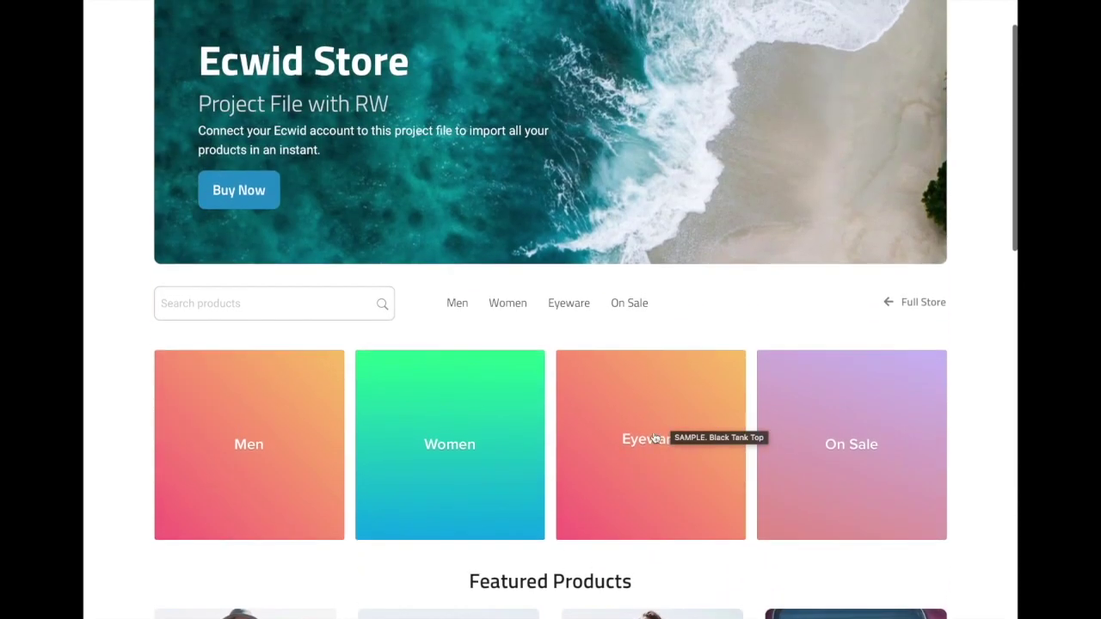
scroll(680, 378, "down", 4)
scroll(597, 175, "up", 2)
- Open the SAMPLE. Black Tank Top from the Eyeware category and select size L
left_click(651, 164)
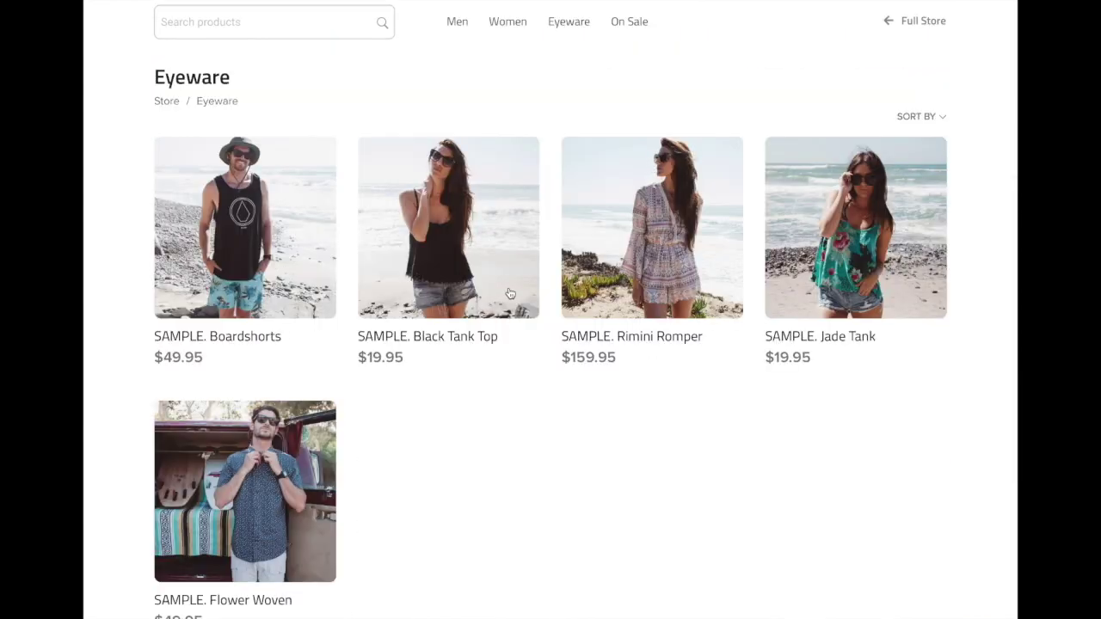
left_click(435, 247)
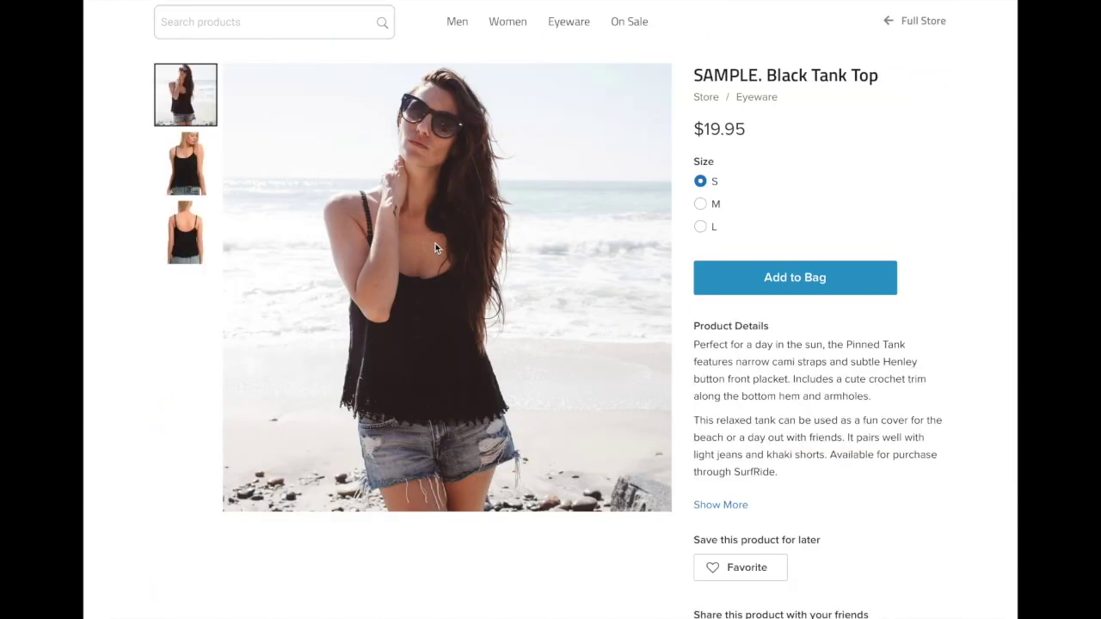
left_click(703, 209)
left_click(701, 225)
left_click(703, 208)
left_click(701, 182)
left_click(703, 207)
left_click(702, 226)
- Scroll the tank top product page, then go to the Ecwidy Tutorial blog page
scroll(713, 187, "up", 2)
scroll(870, 228, "up", 2)
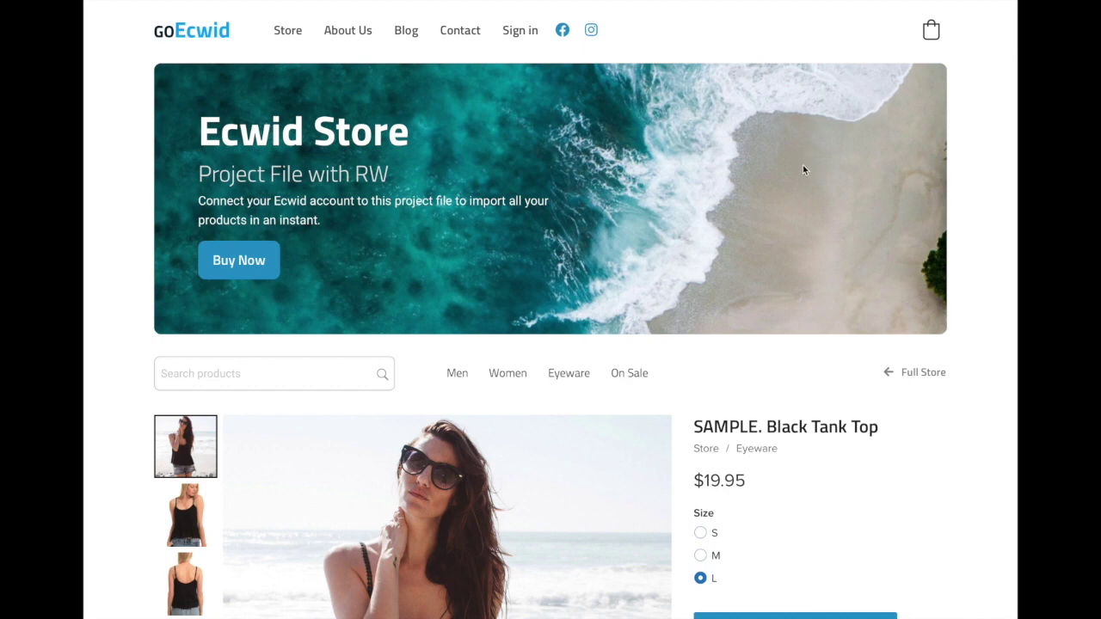
scroll(803, 169, "down", 2)
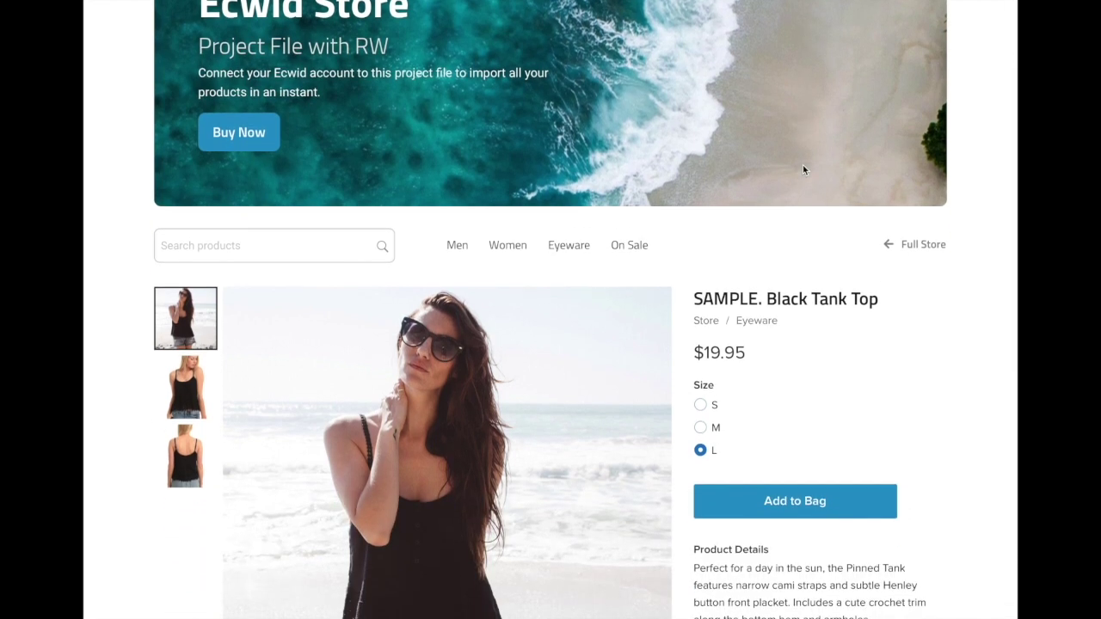
scroll(799, 370, "down", 2)
scroll(799, 370, "down", 2)
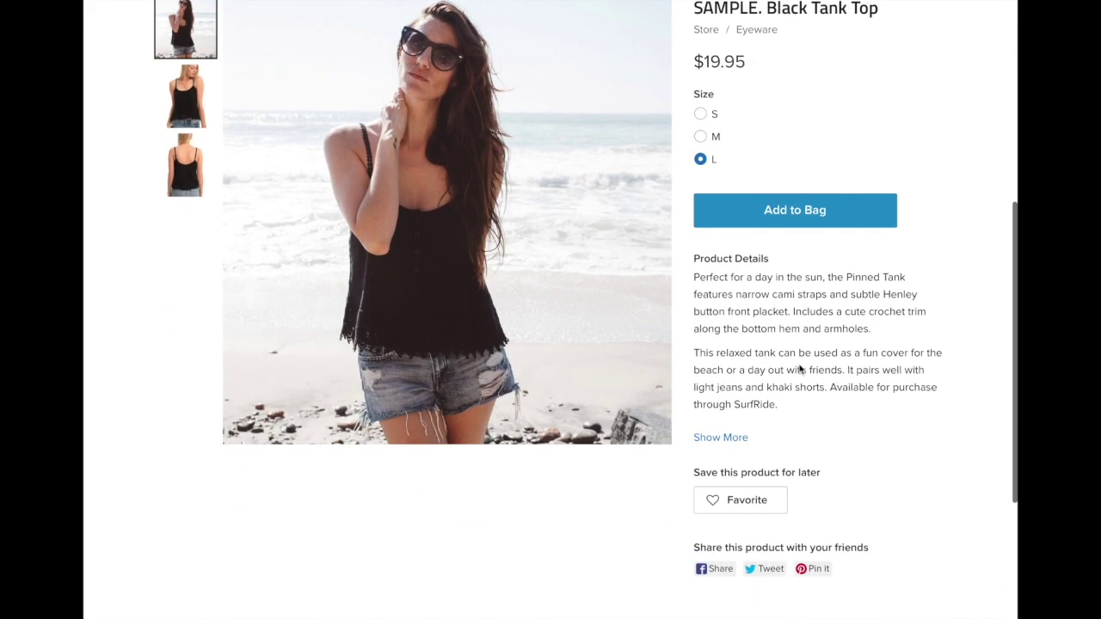
scroll(789, 422, "up", 5)
left_click(404, 35)
- Open the 'Create hidden categories in Ecwid' post and scroll through the article
scroll(548, 353, "down", 4)
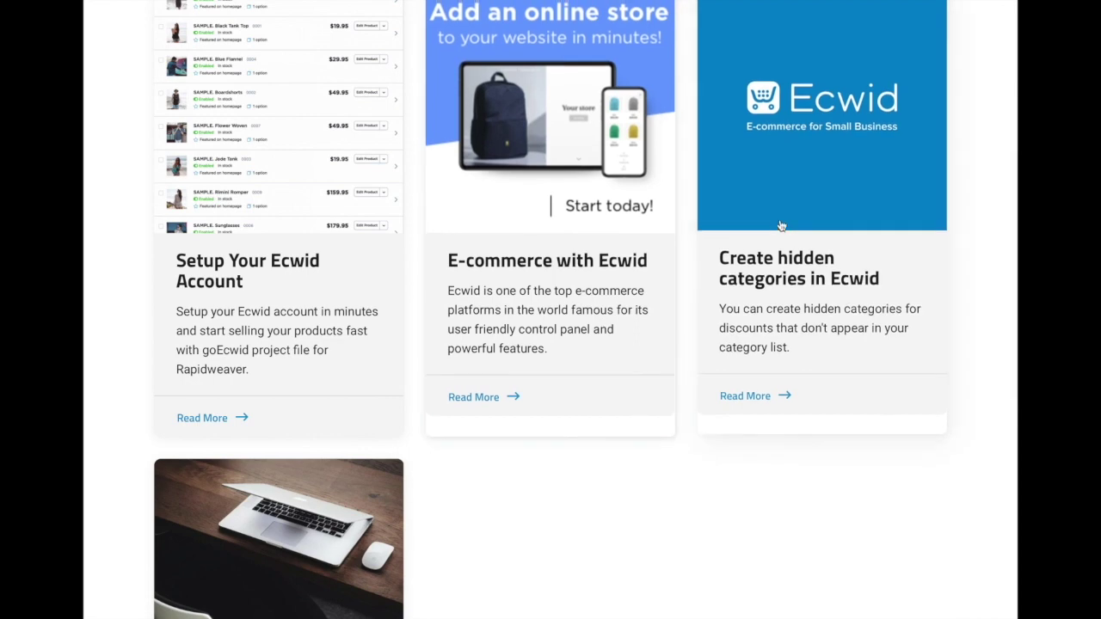
scroll(774, 240, "up", 1)
left_click(817, 172)
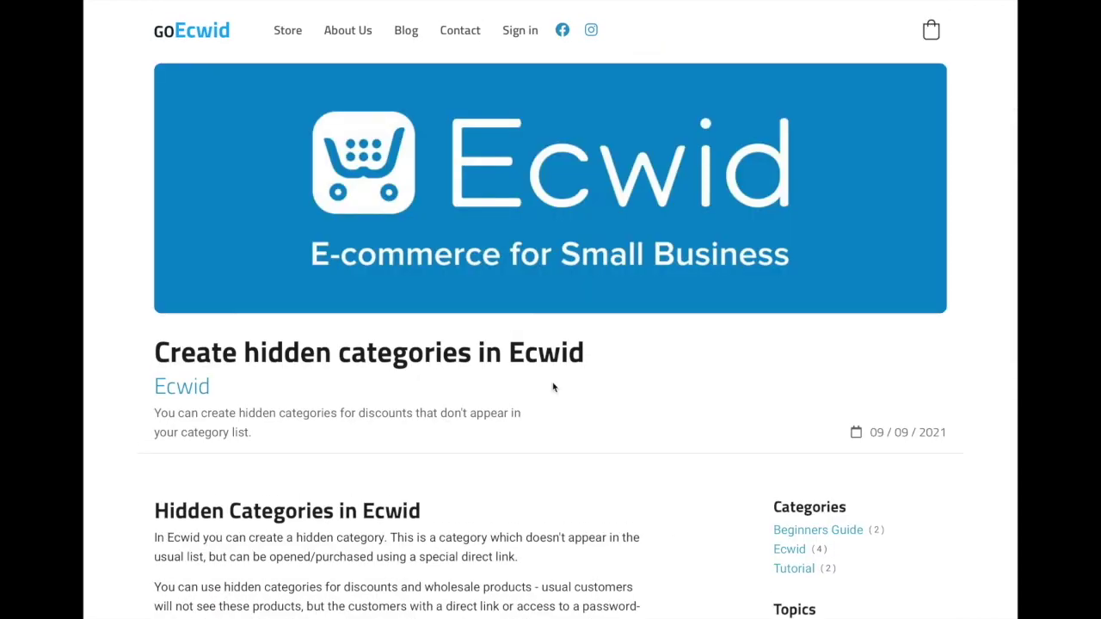
scroll(553, 385, "down", 2)
scroll(553, 382, "down", 3)
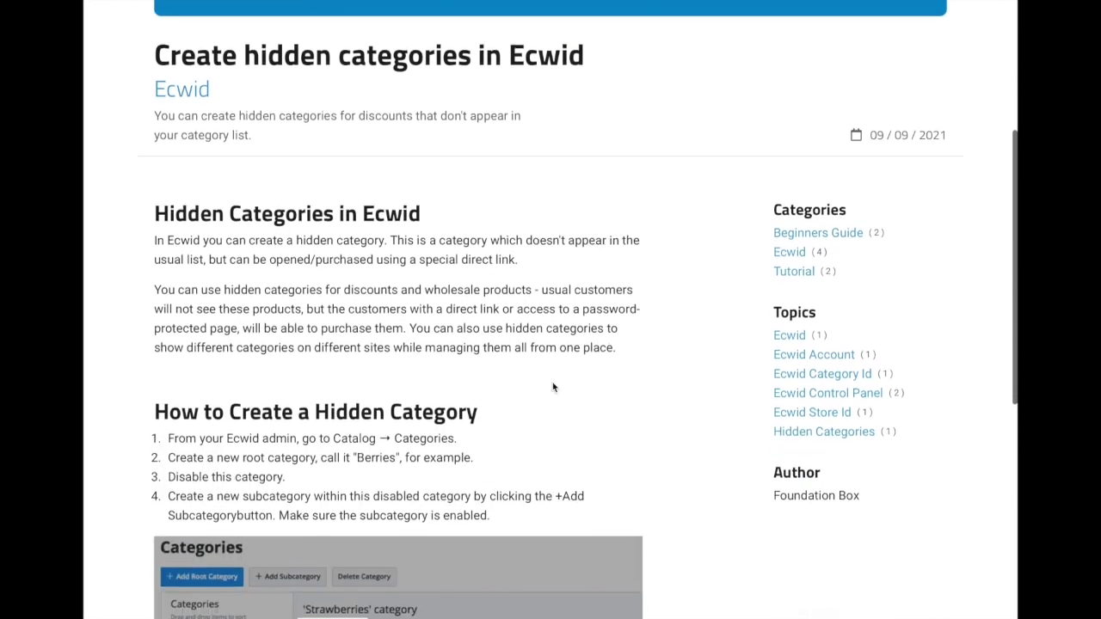
scroll(410, 230, "down", 2)
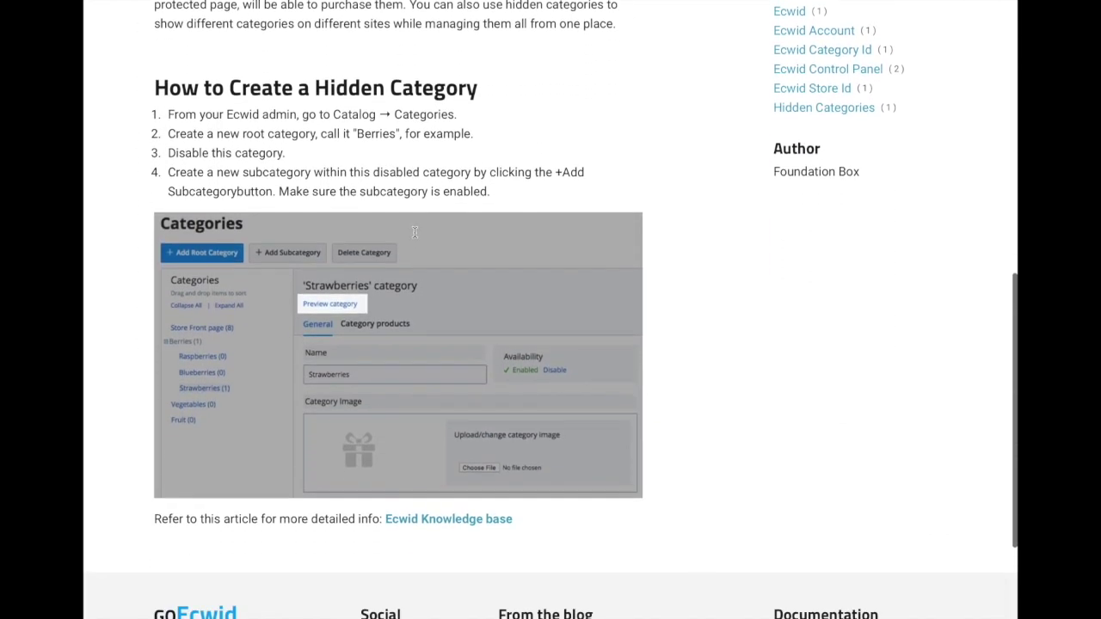
scroll(413, 233, "up", 3)
scroll(414, 232, "up", 4)
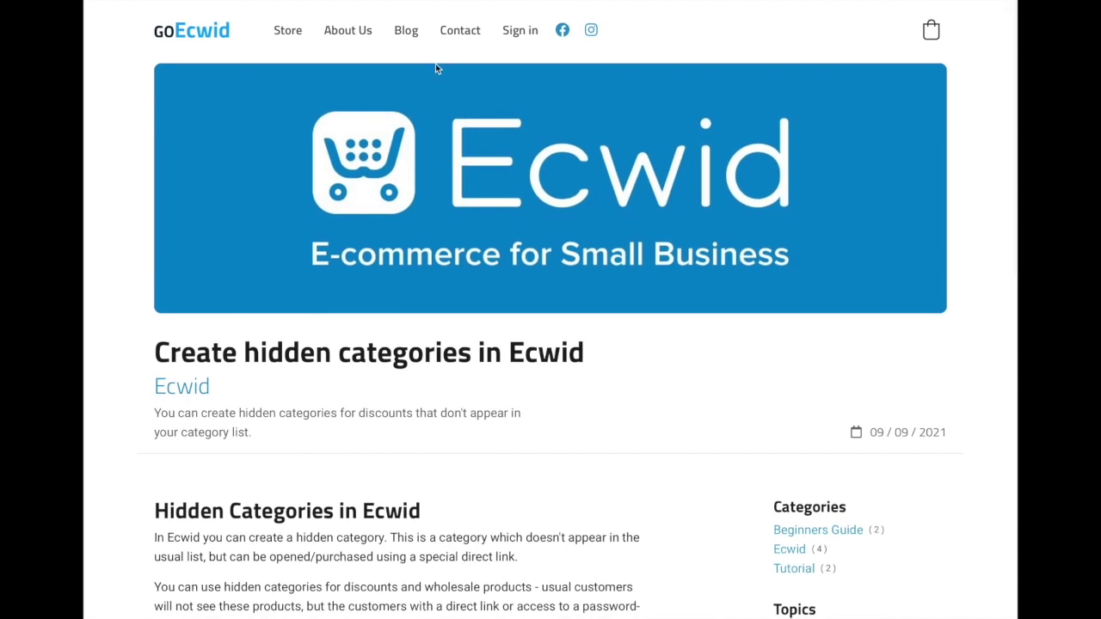
scroll(433, 278, "down", 1)
scroll(432, 278, "up", 1)
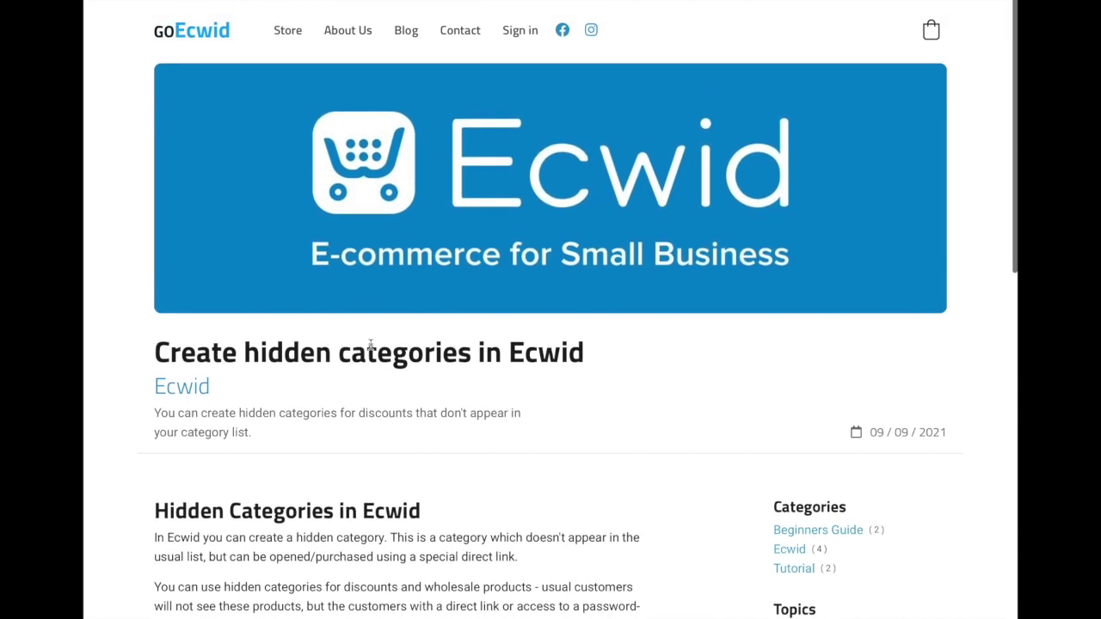
scroll(381, 393, "down", 1)
scroll(381, 393, "up", 1)
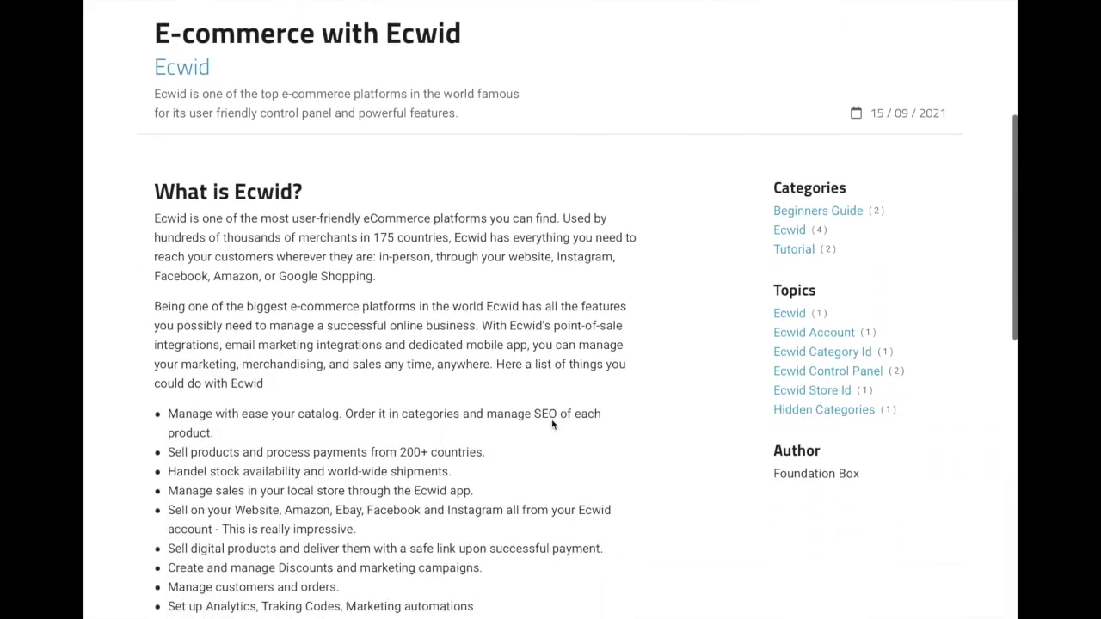
scroll(553, 424, "up", 7)
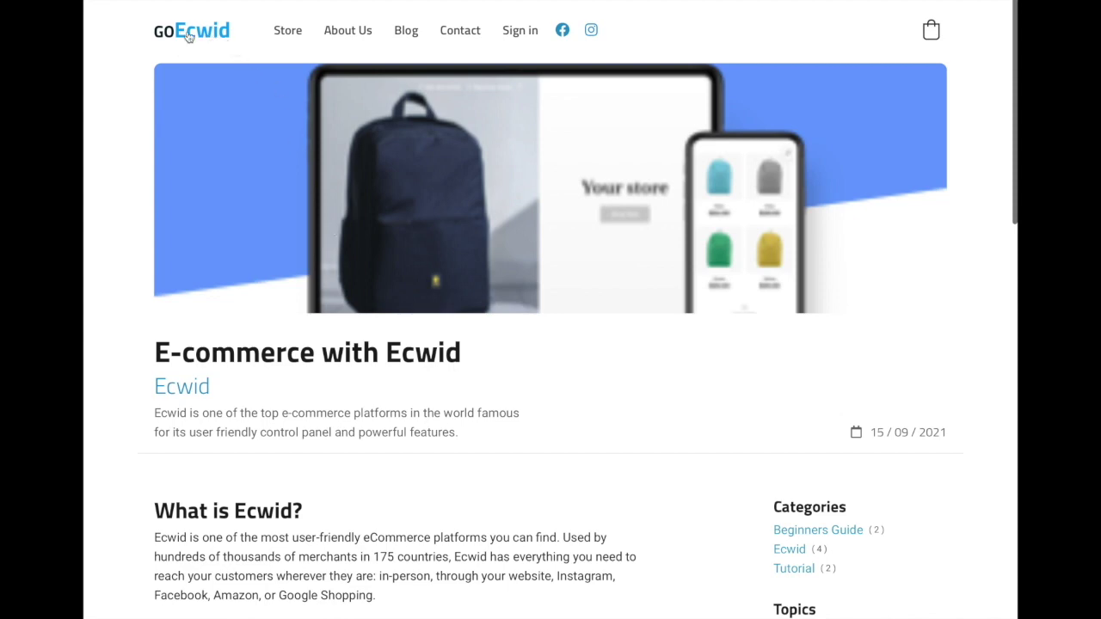
- Return home via the goEcwid logo and scroll down to the Latest News section
left_click(187, 31)
scroll(447, 341, "down", 1)
scroll(447, 341, "down", 10)
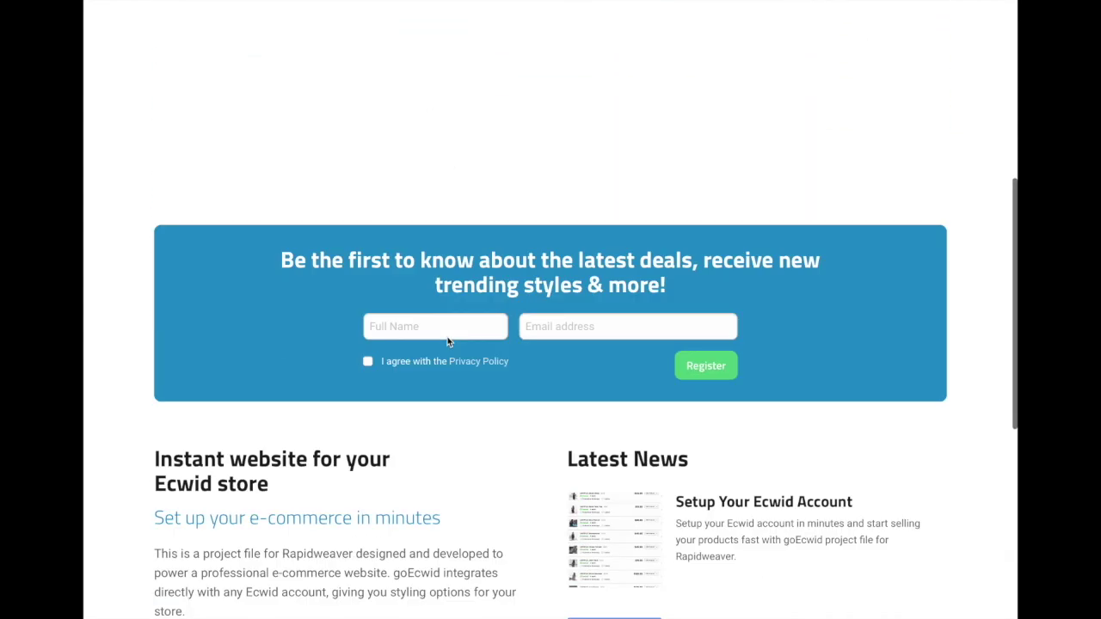
scroll(189, 564, "up", 1)
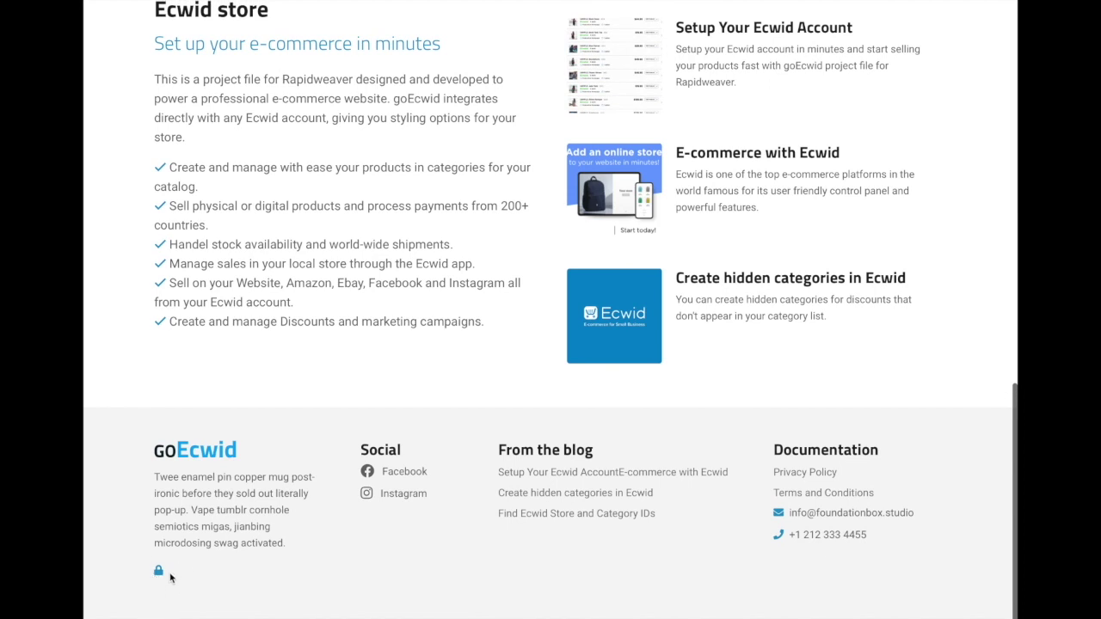
- Open the Admin Area from the footer lock icon and scroll through Step 1
left_click(159, 571)
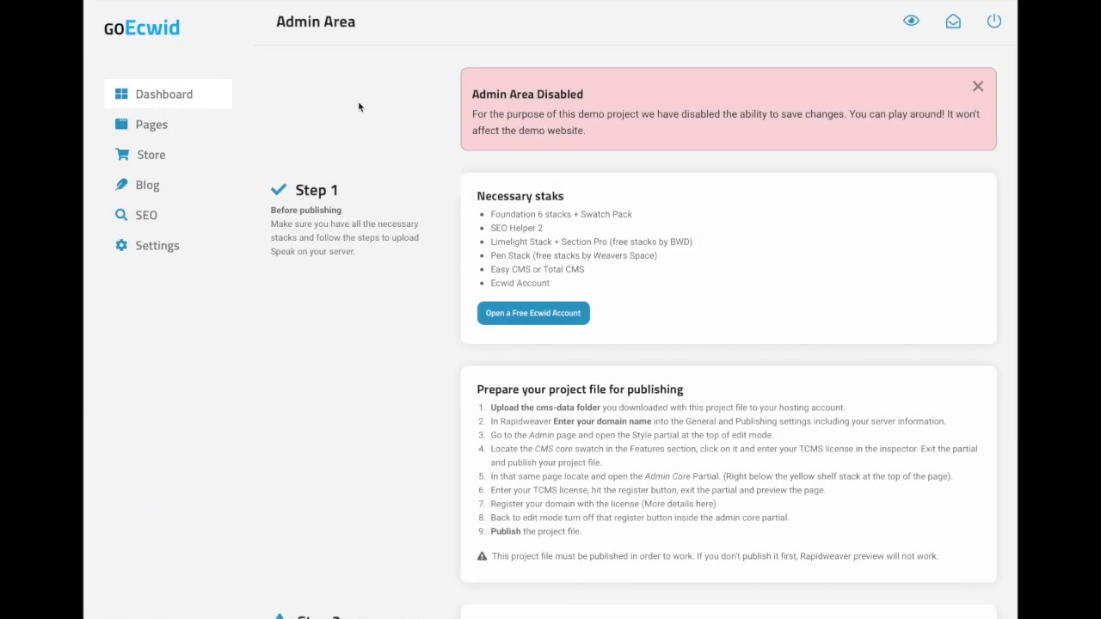
scroll(344, 267, "down", 2)
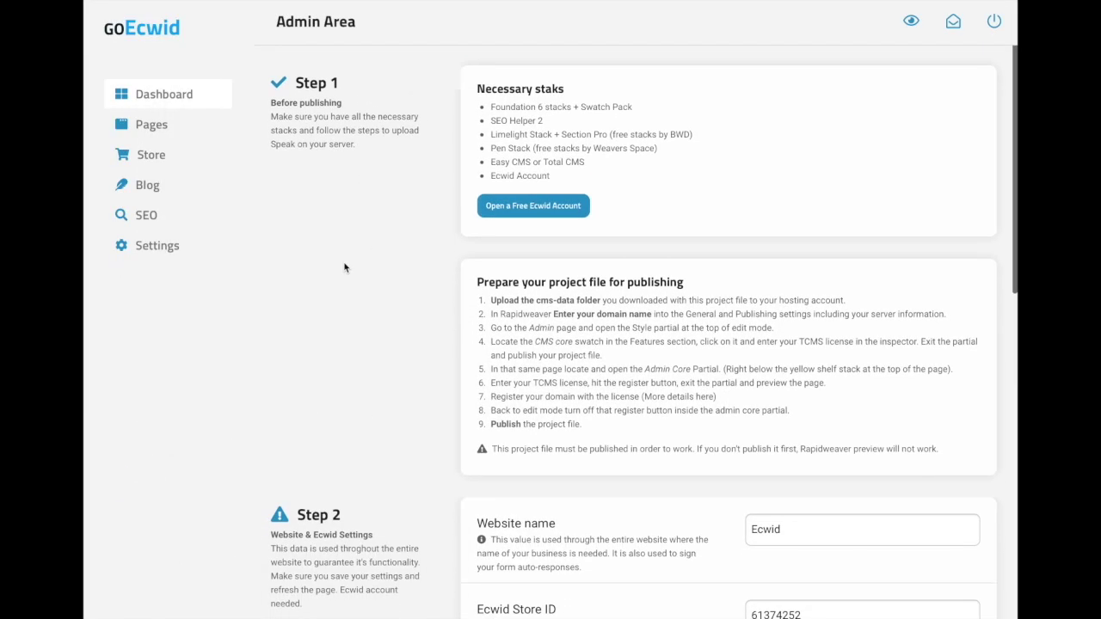
scroll(345, 268, "down", 1)
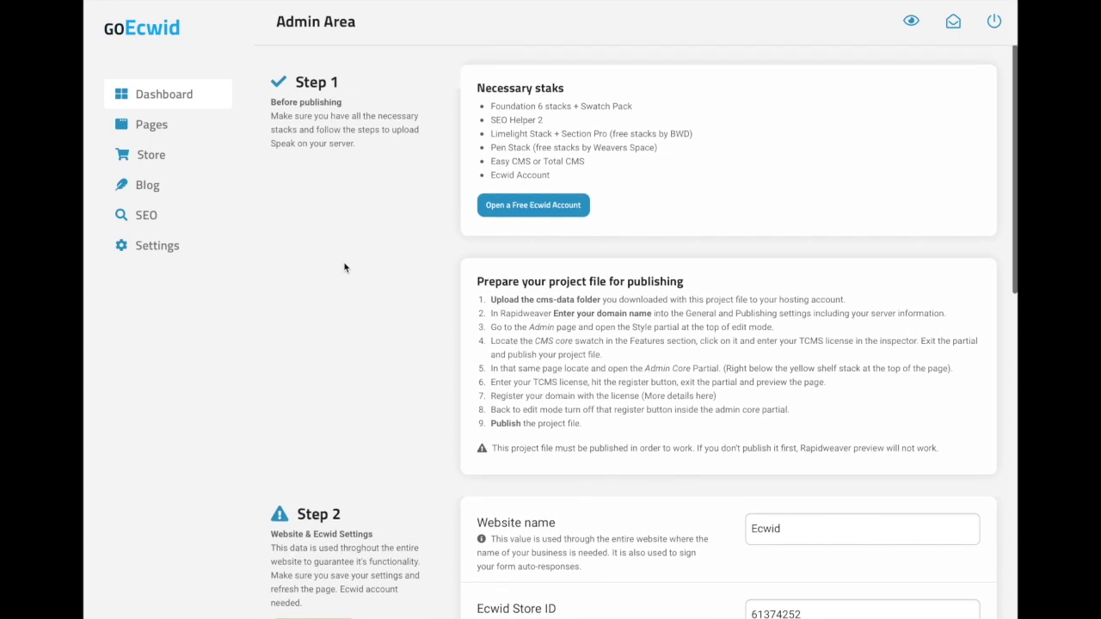
scroll(344, 267, "down", 1)
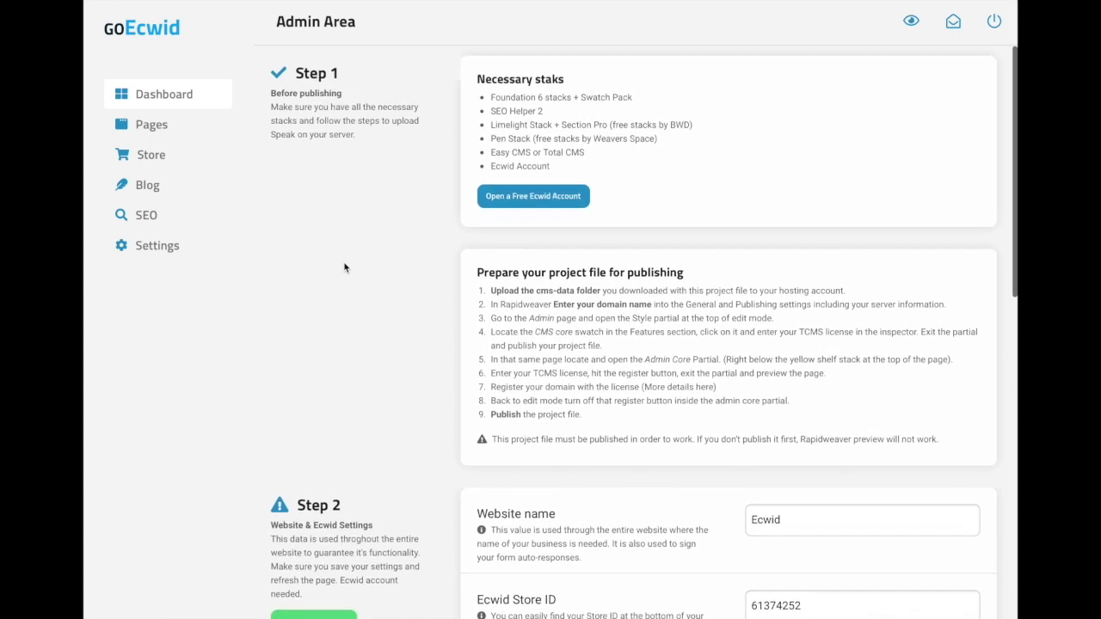
scroll(345, 267, "up", 1)
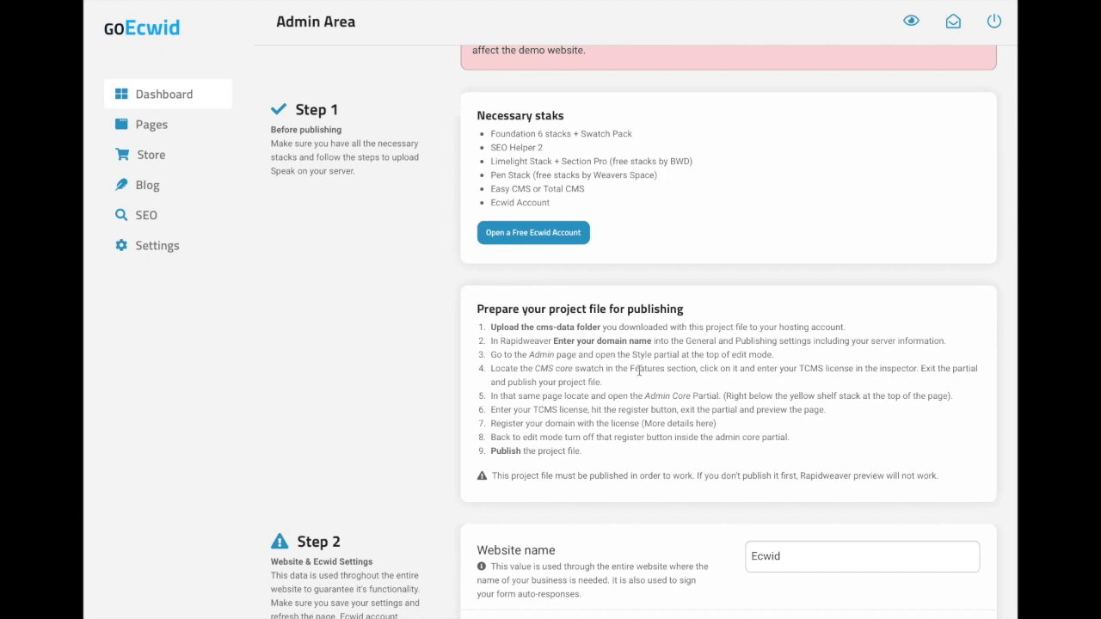
scroll(645, 378, "down", 1)
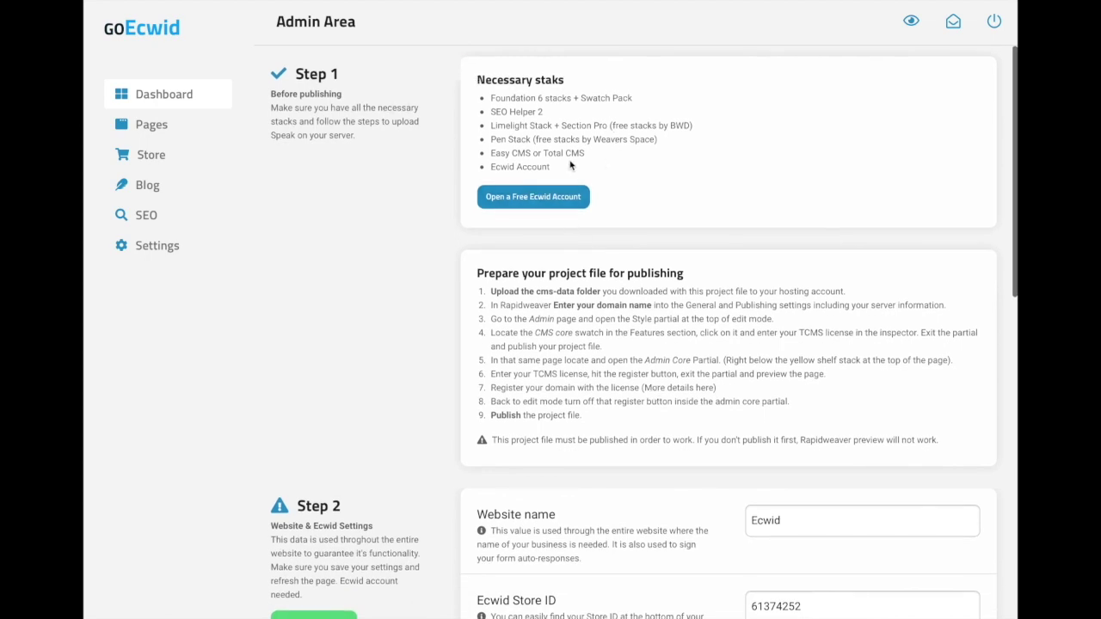
- Highlight 'Foundation' and the 'SEO Helper 2' line in the stacks list, then deselect
double_click(499, 99)
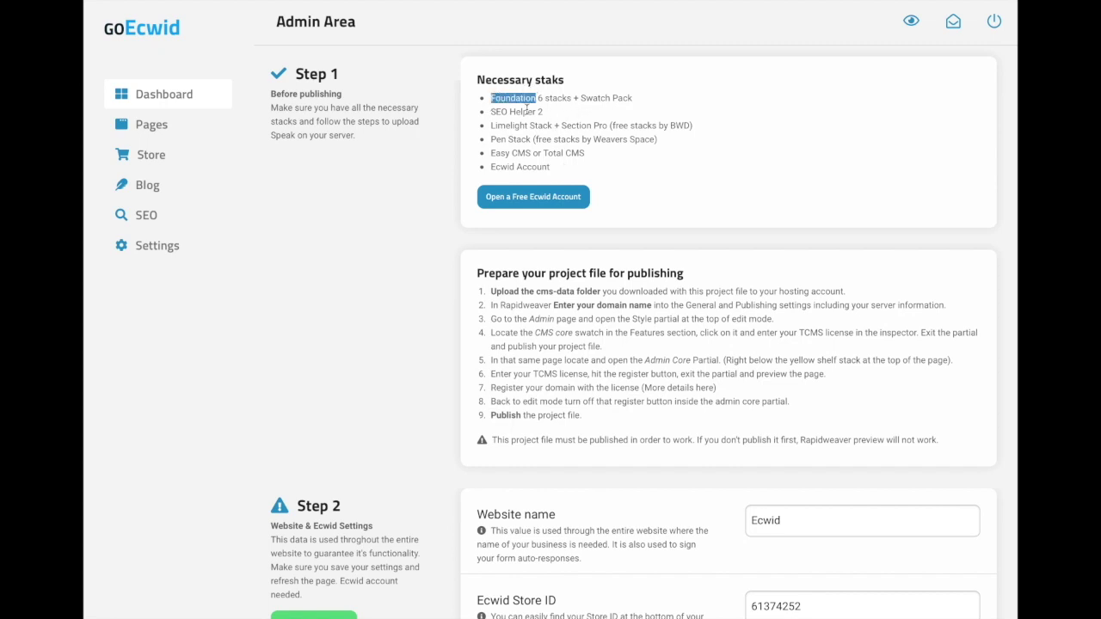
triple_click(514, 113)
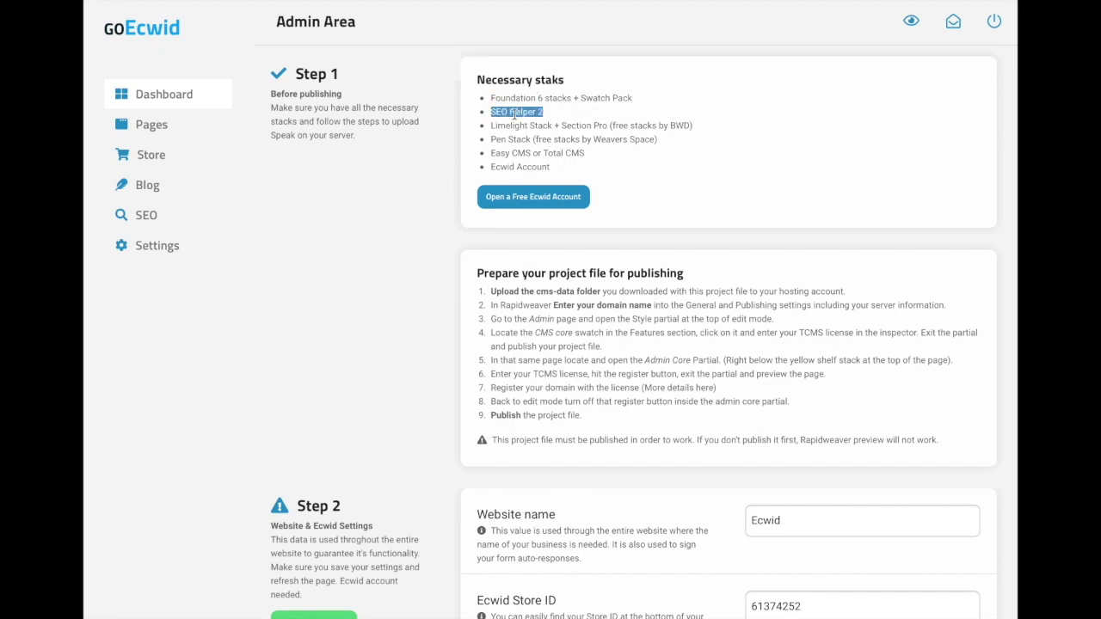
left_click(585, 112)
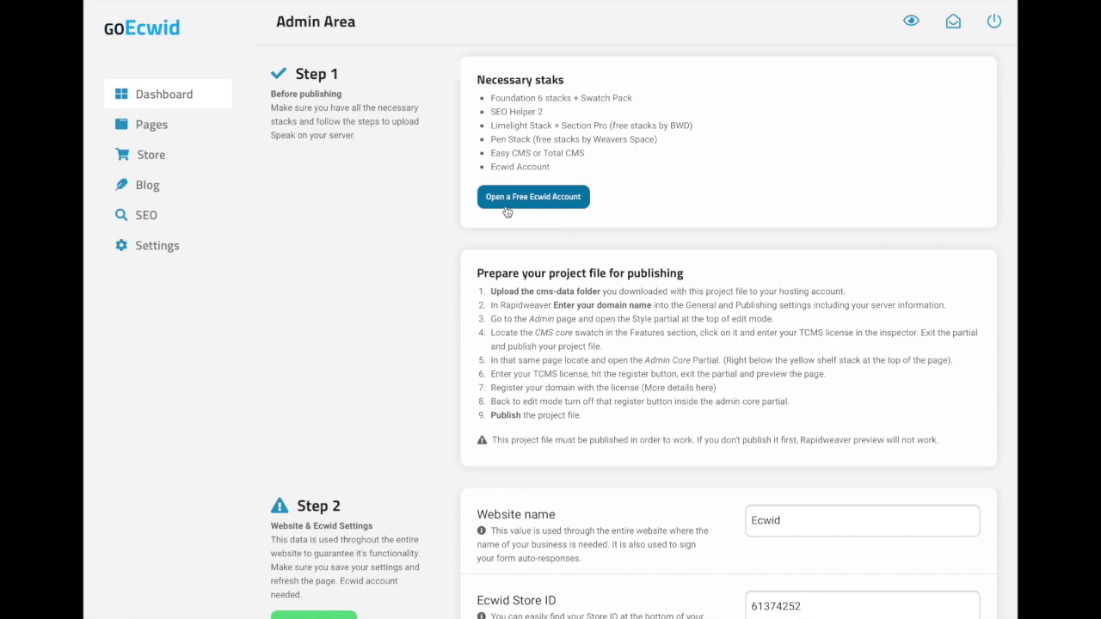
- In Step 2, add 'go' to make the Website name goEcwid, then check the Store ID and Category ID fields
scroll(589, 346, "down", 3)
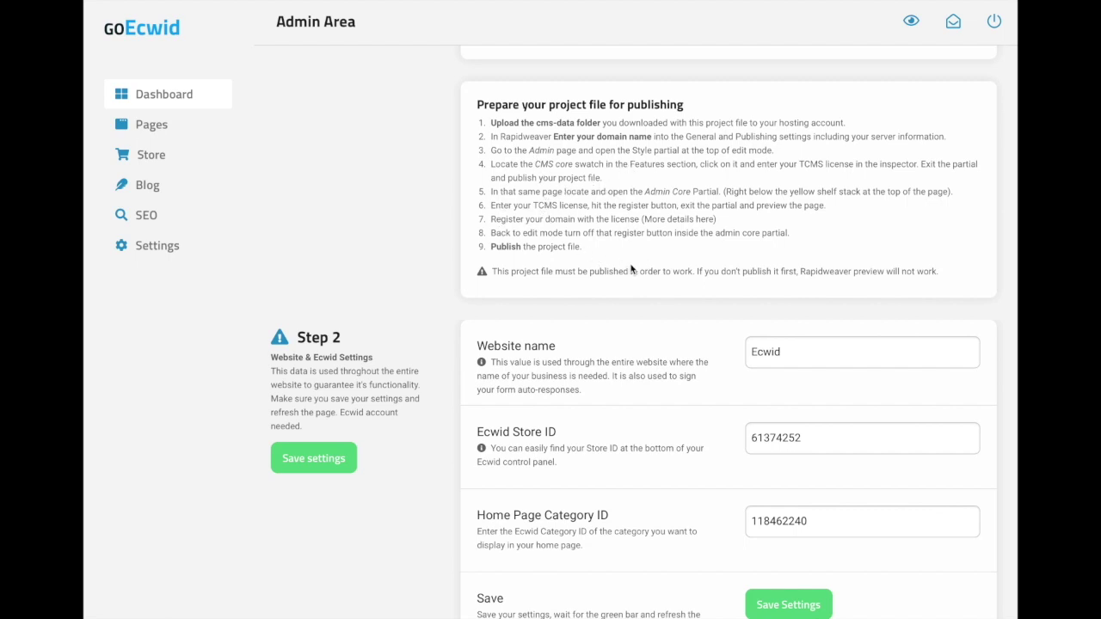
scroll(589, 265, "down", 1)
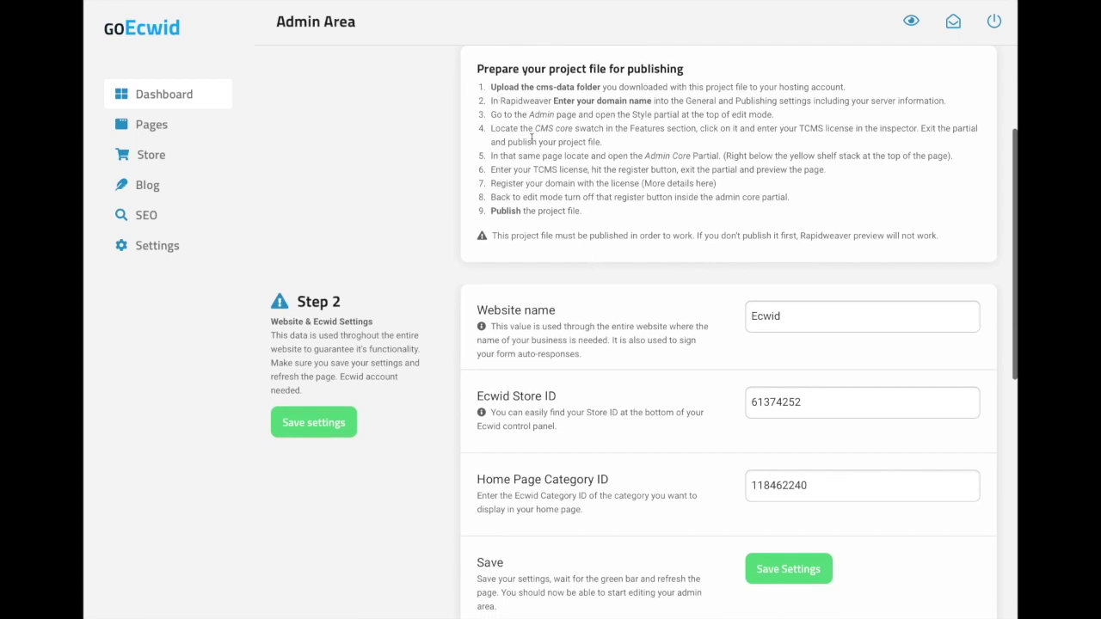
scroll(647, 314, "down", 4)
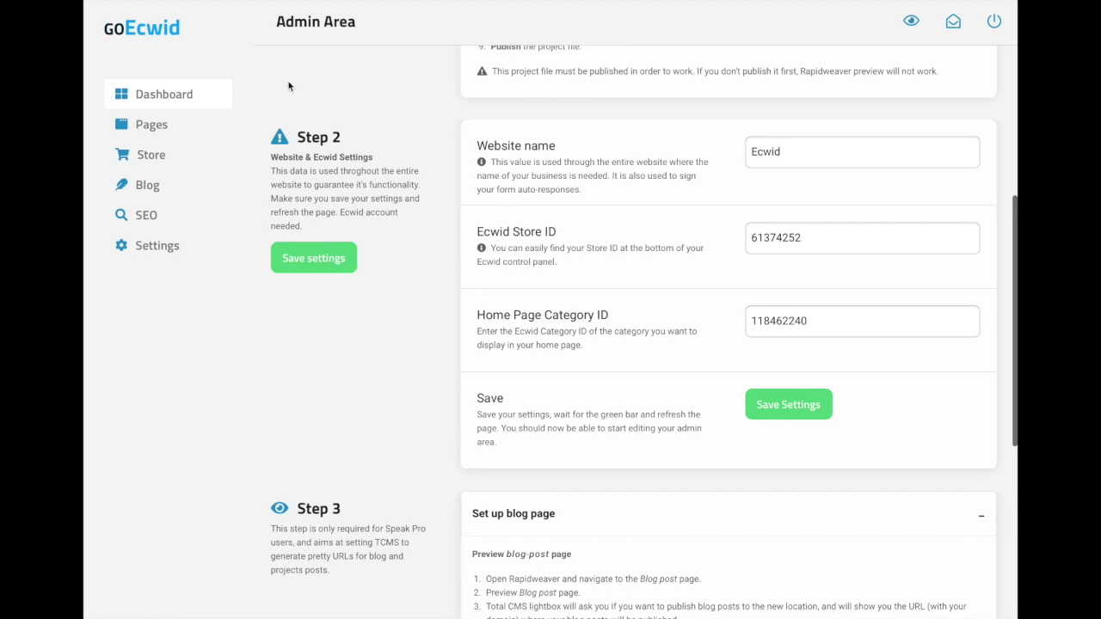
scroll(431, 176, "down", 2)
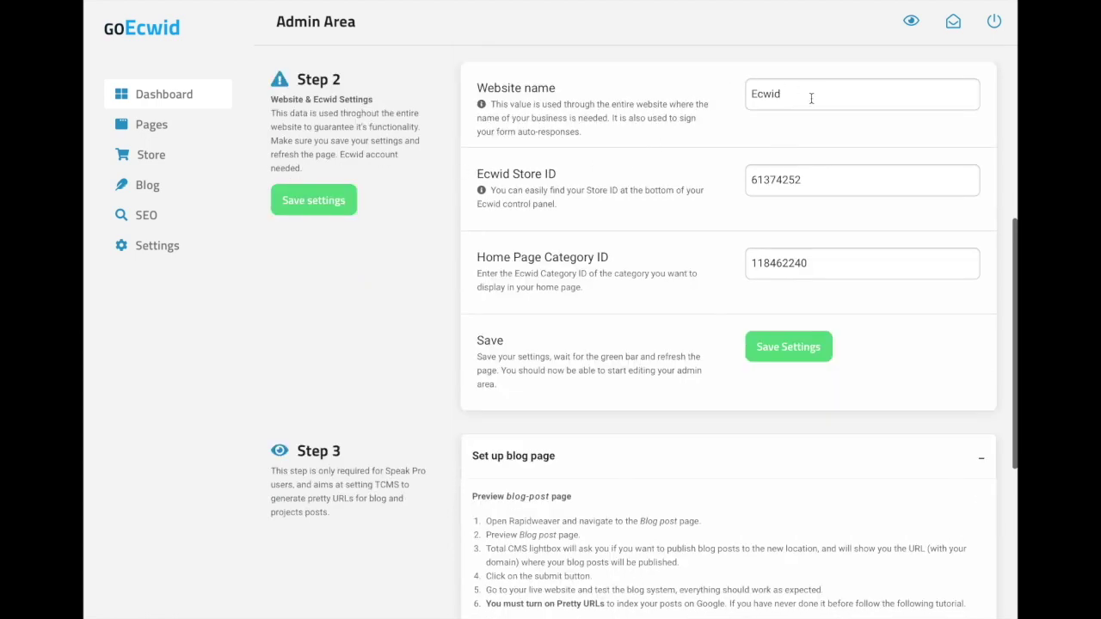
left_click(754, 94)
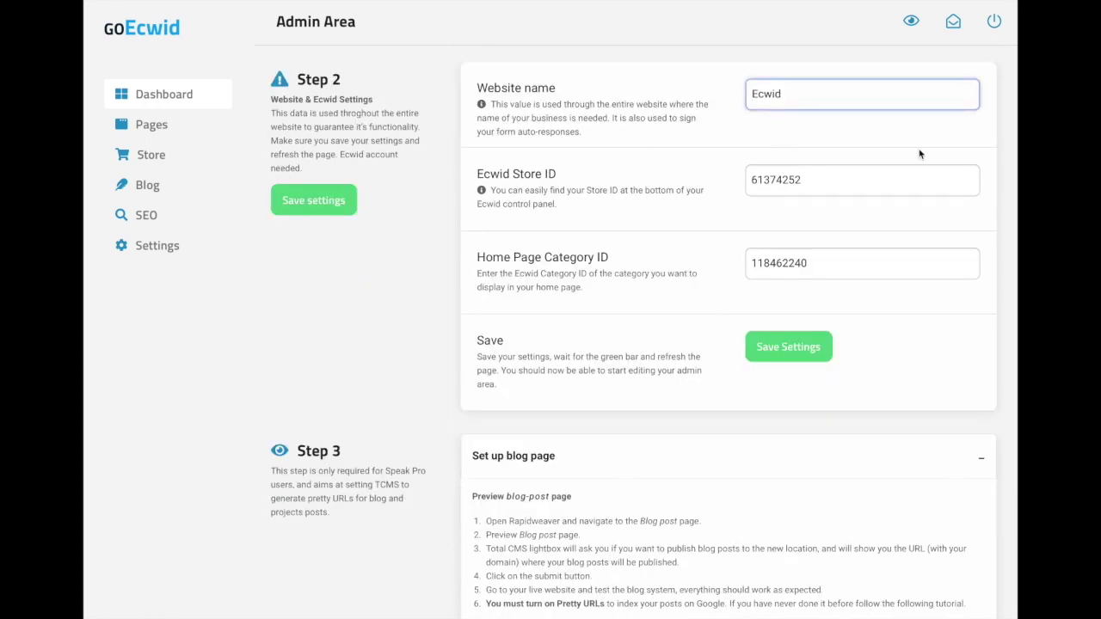
type("go")
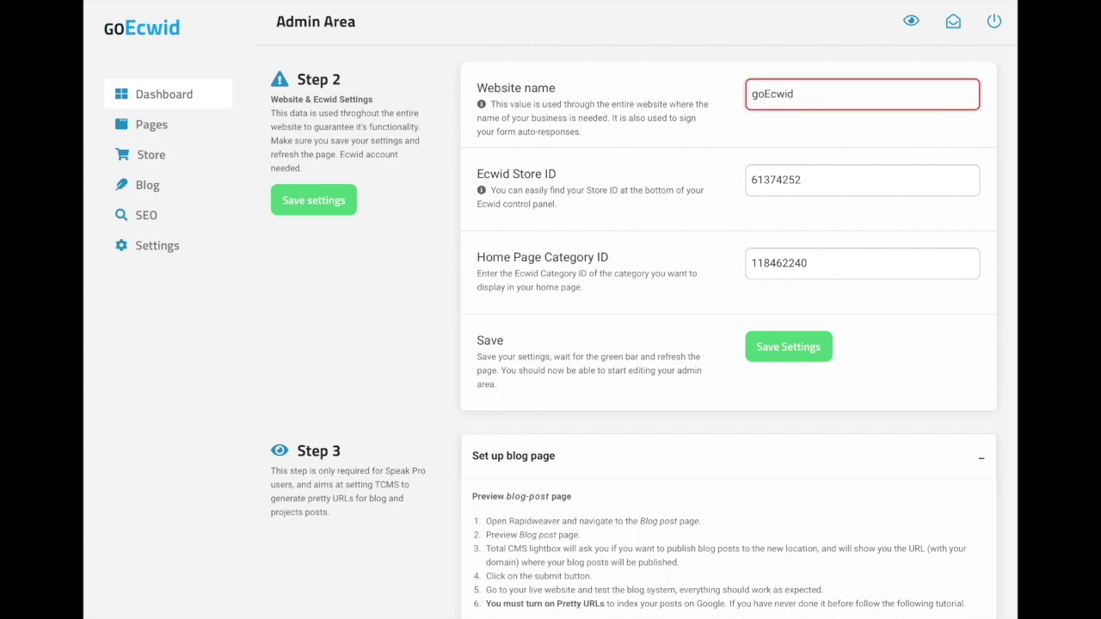
left_click(891, 185)
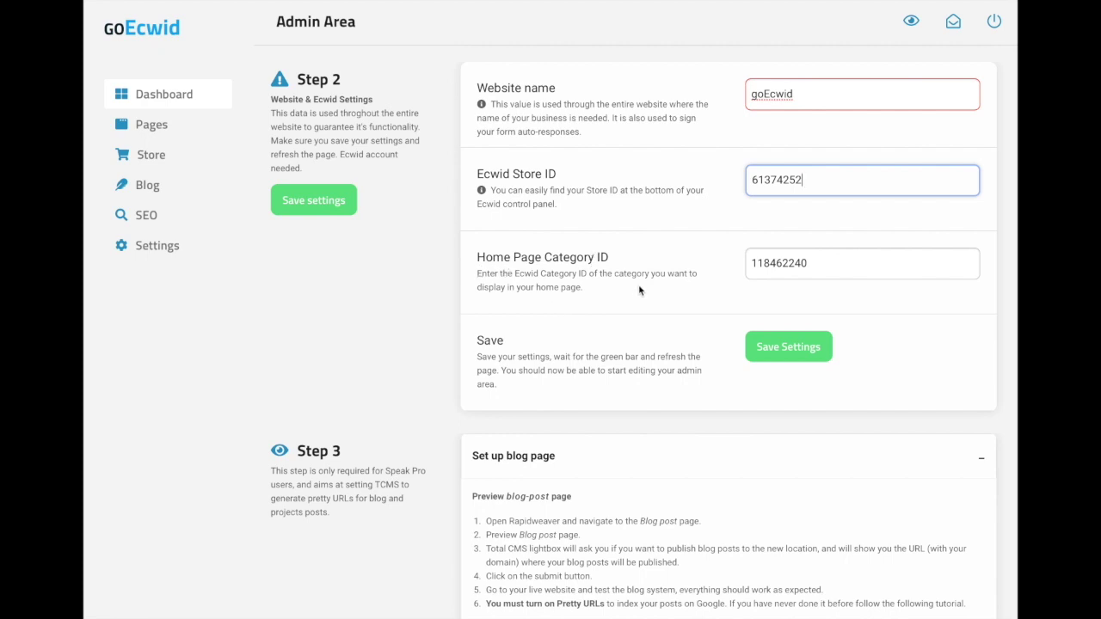
left_click(814, 264)
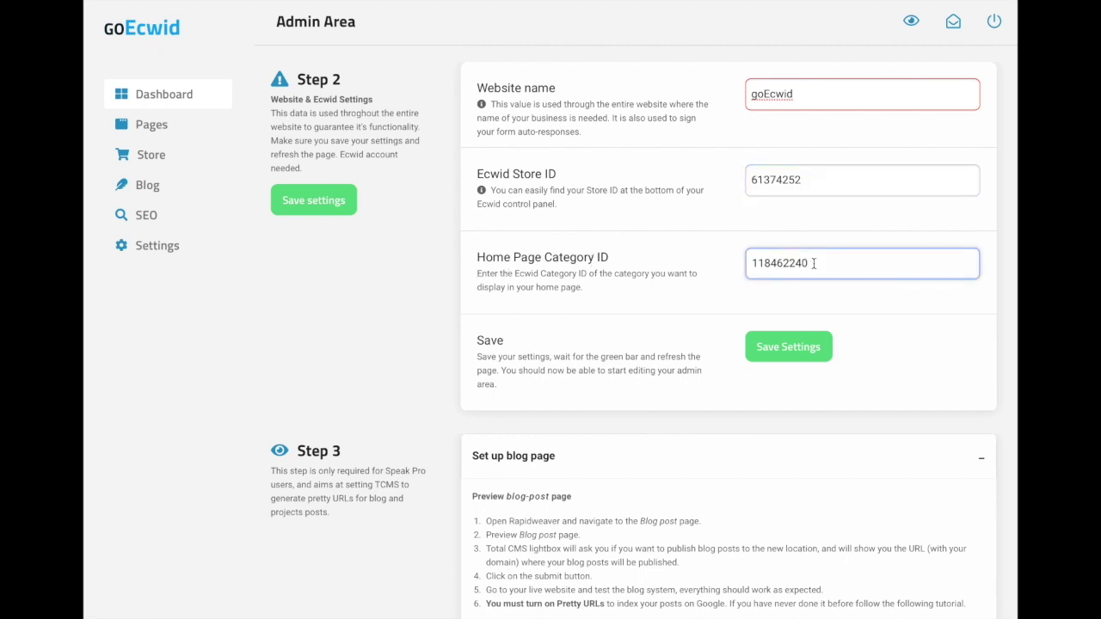
scroll(752, 336, "down", 1)
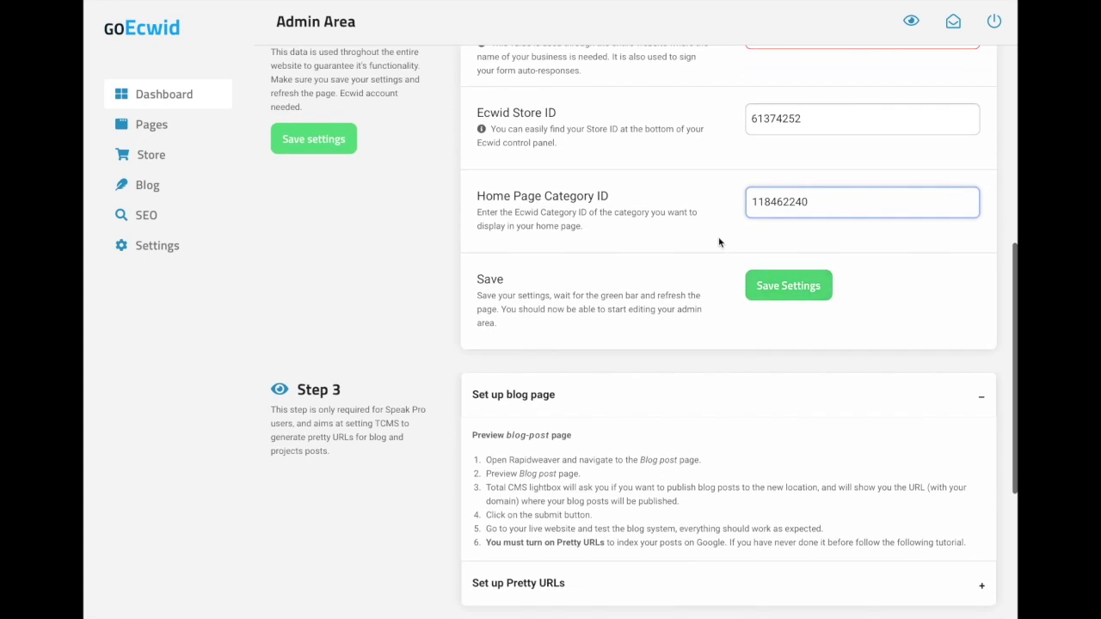
- Expand the Set up Pretty URLs instructions in Step 3 instead of the blog page steps
scroll(592, 166, "down", 1)
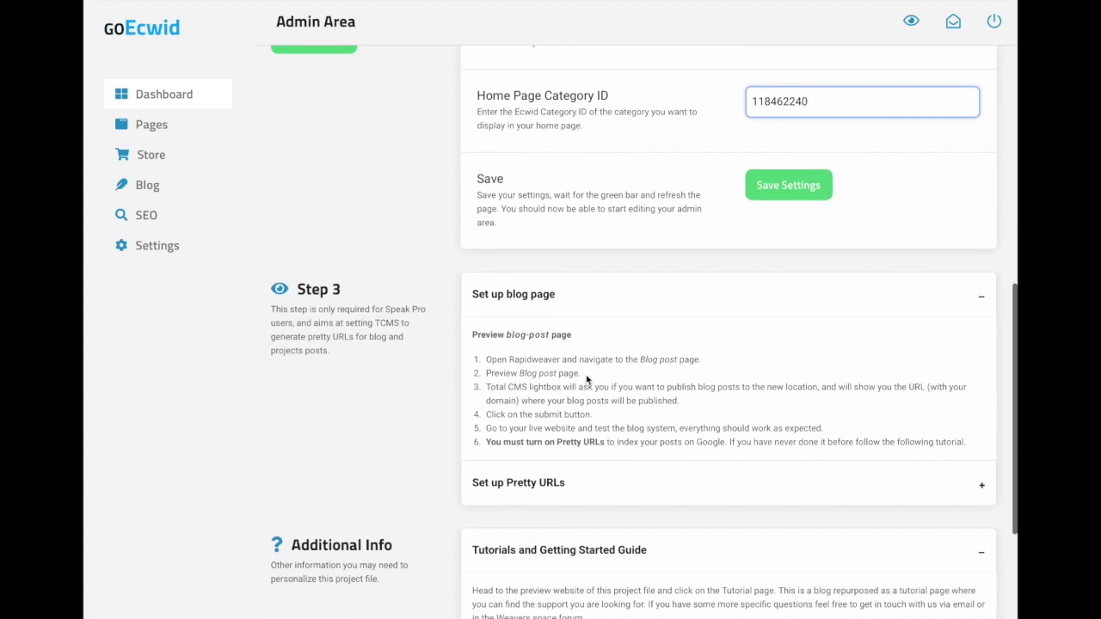
scroll(597, 319, "down", 3)
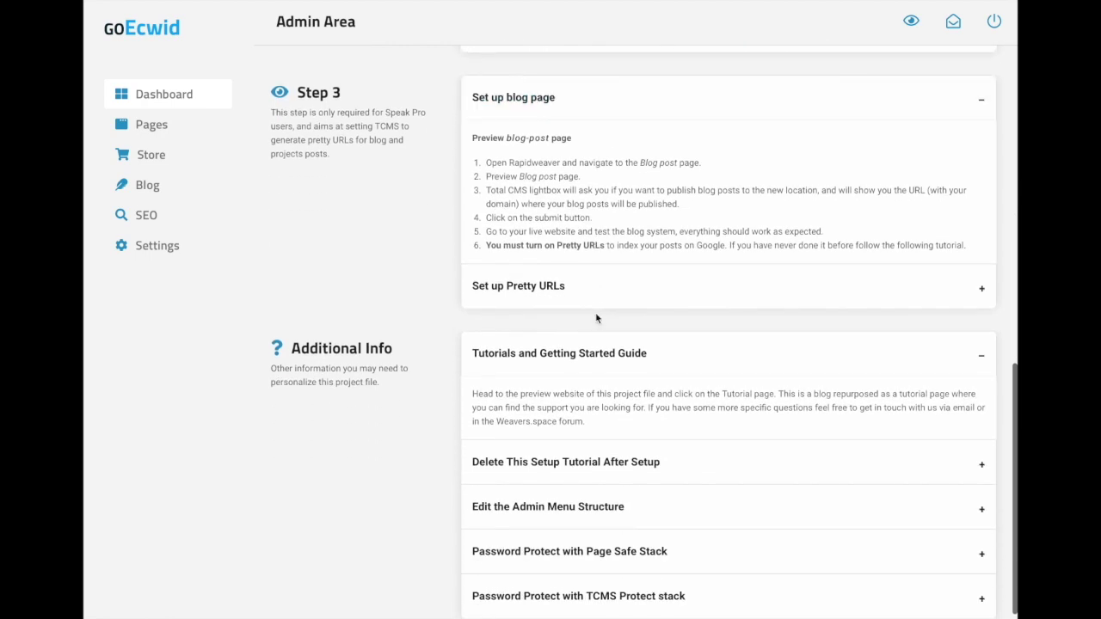
left_click(587, 300)
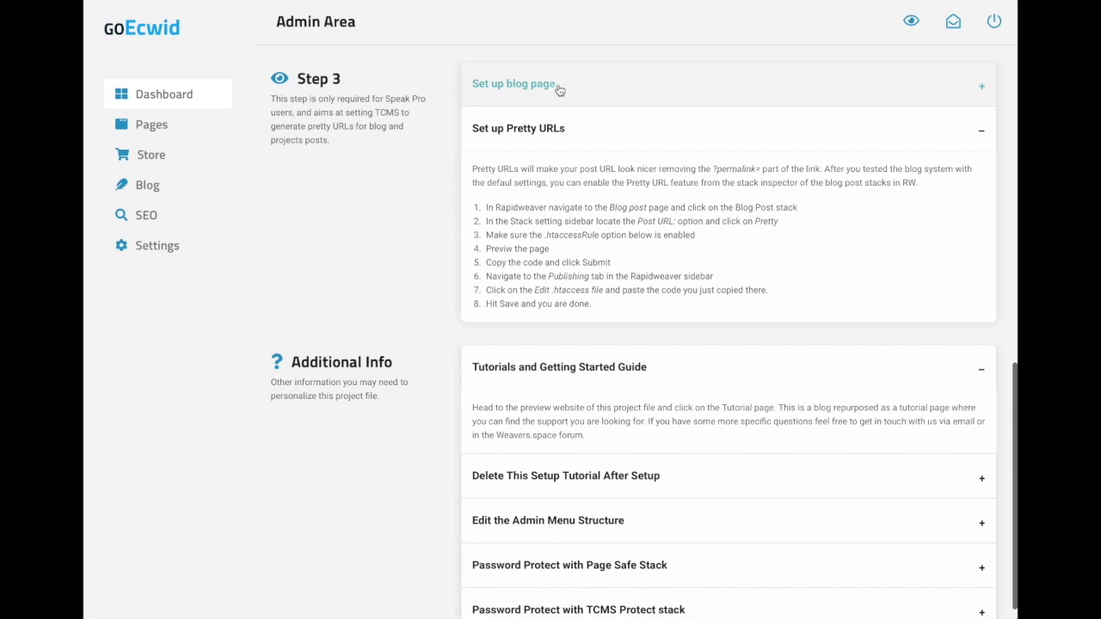
left_click(559, 88)
left_click(562, 290)
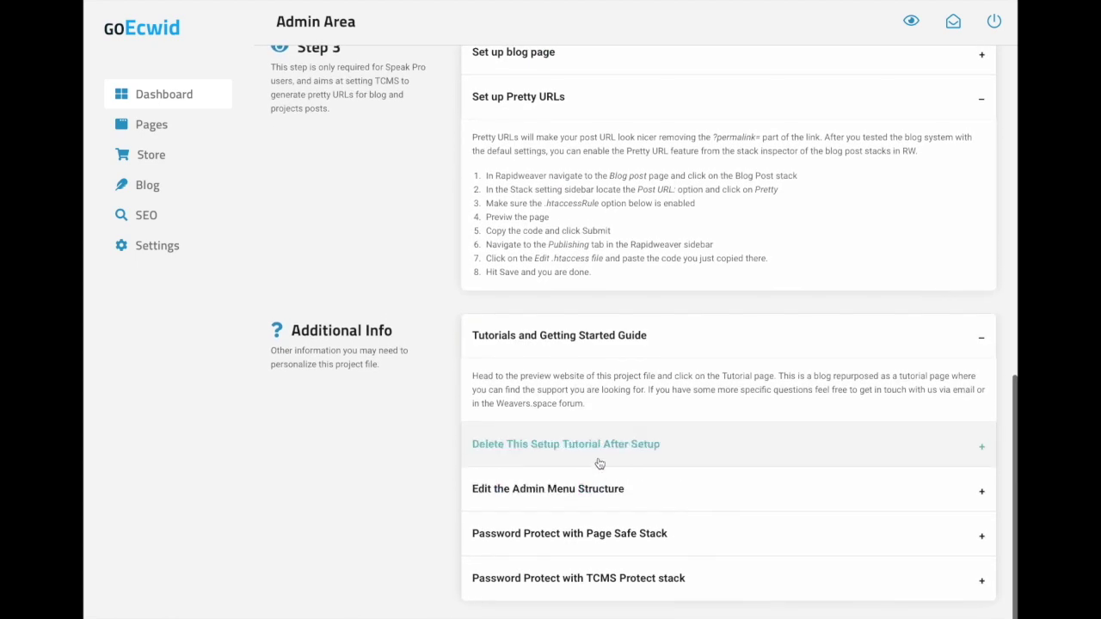
left_click(163, 135)
- Check the Home page editor, then scroll the About us page's Mission, Newsletter and content grid
left_click(177, 154)
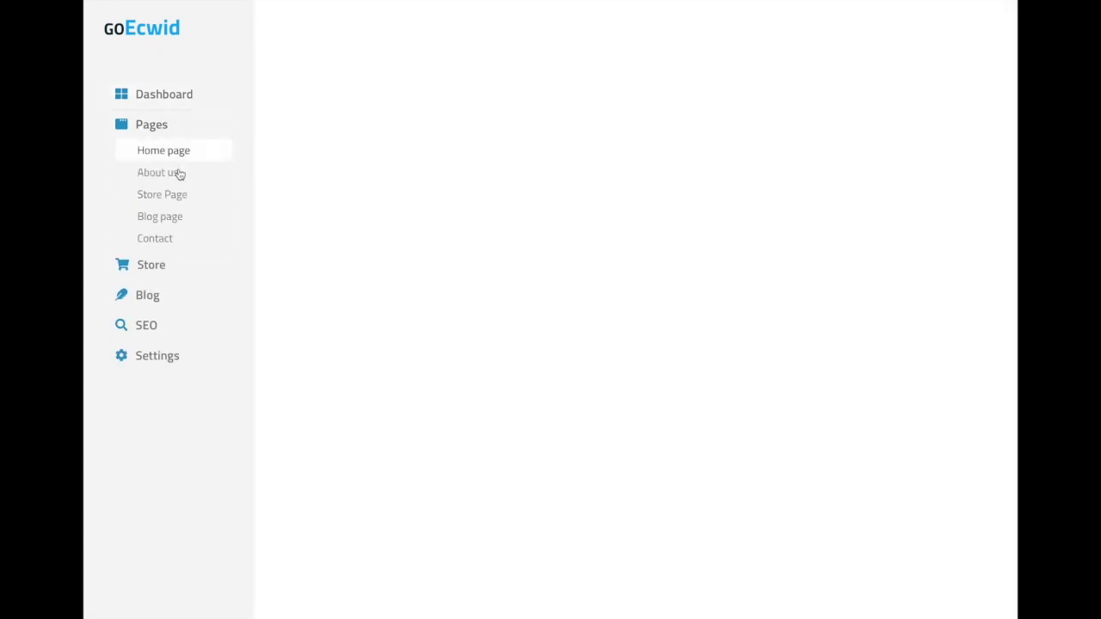
scroll(284, 258, "down", 2)
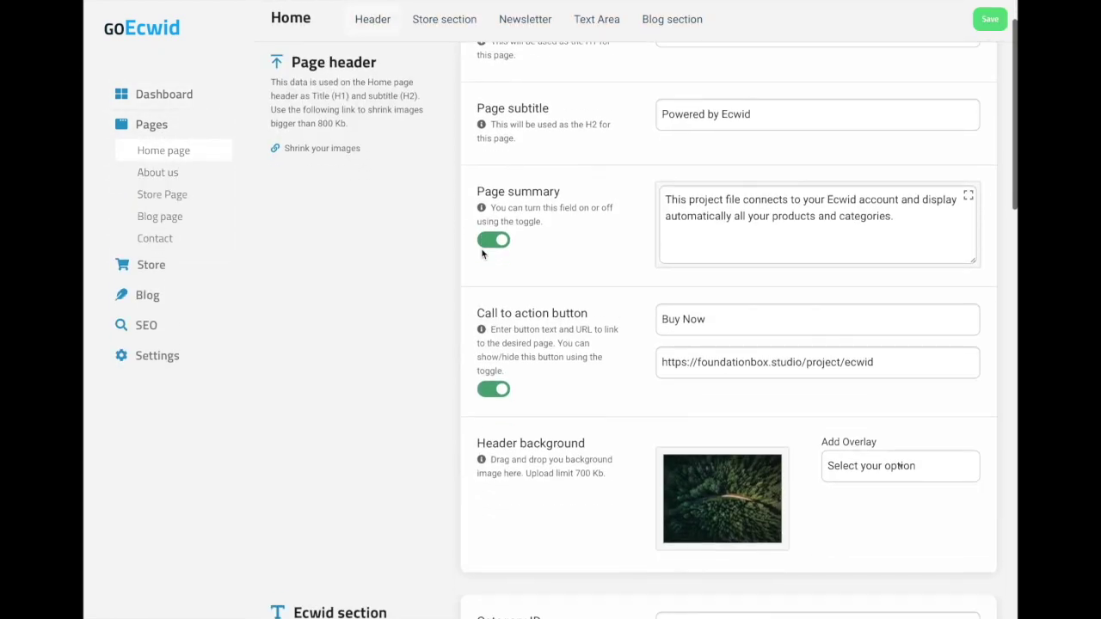
left_click(173, 176)
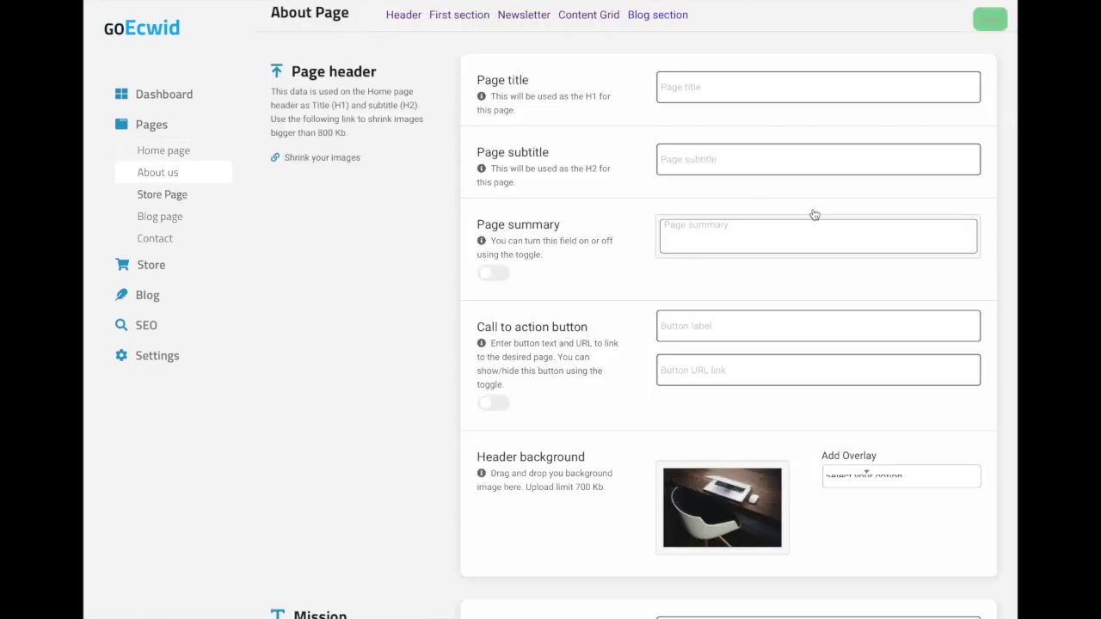
scroll(797, 244, "down", 9)
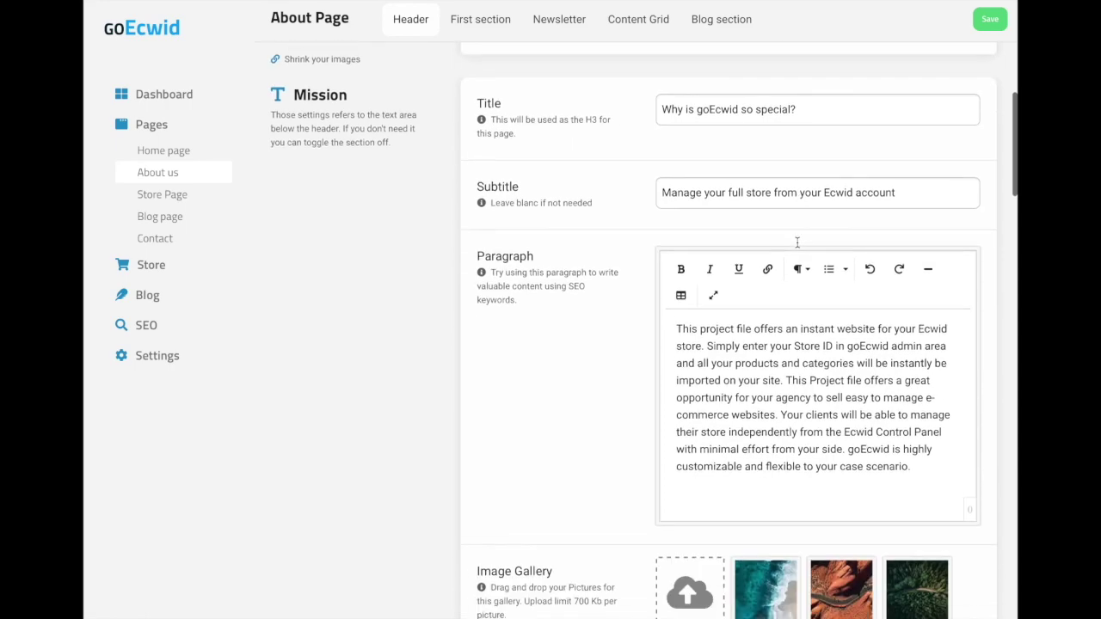
scroll(797, 243, "down", 5)
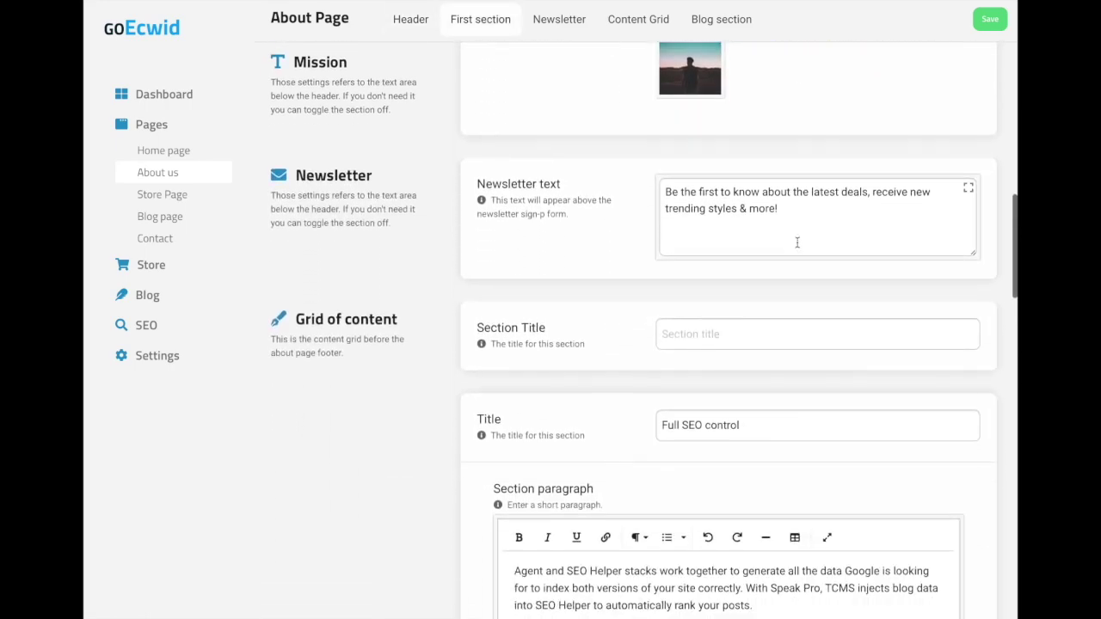
scroll(797, 243, "down", 4)
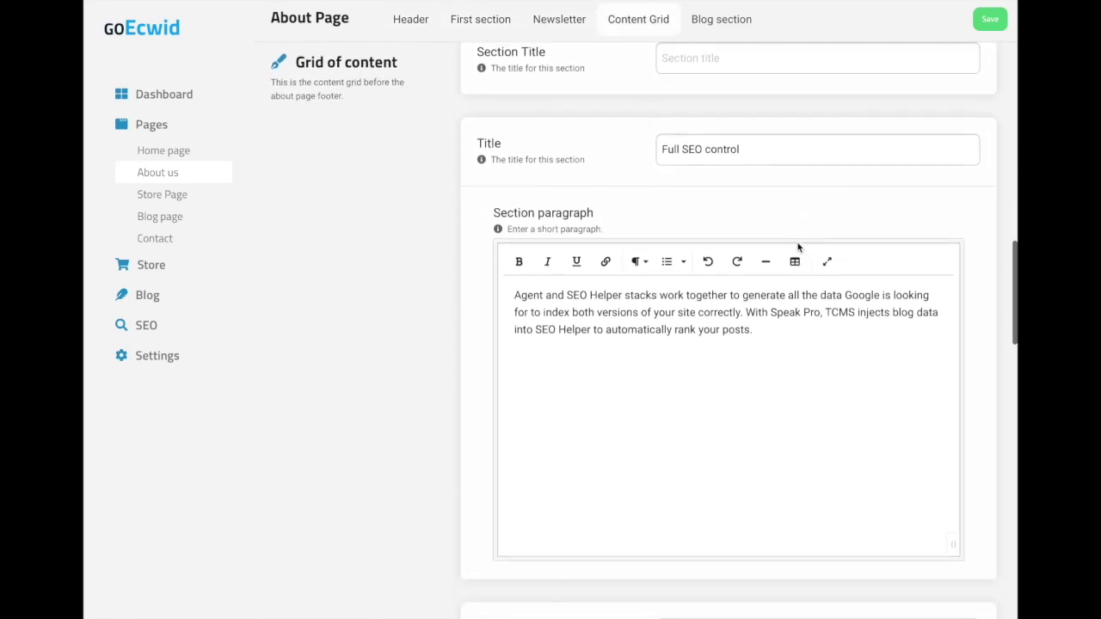
scroll(585, 433, "down", 4)
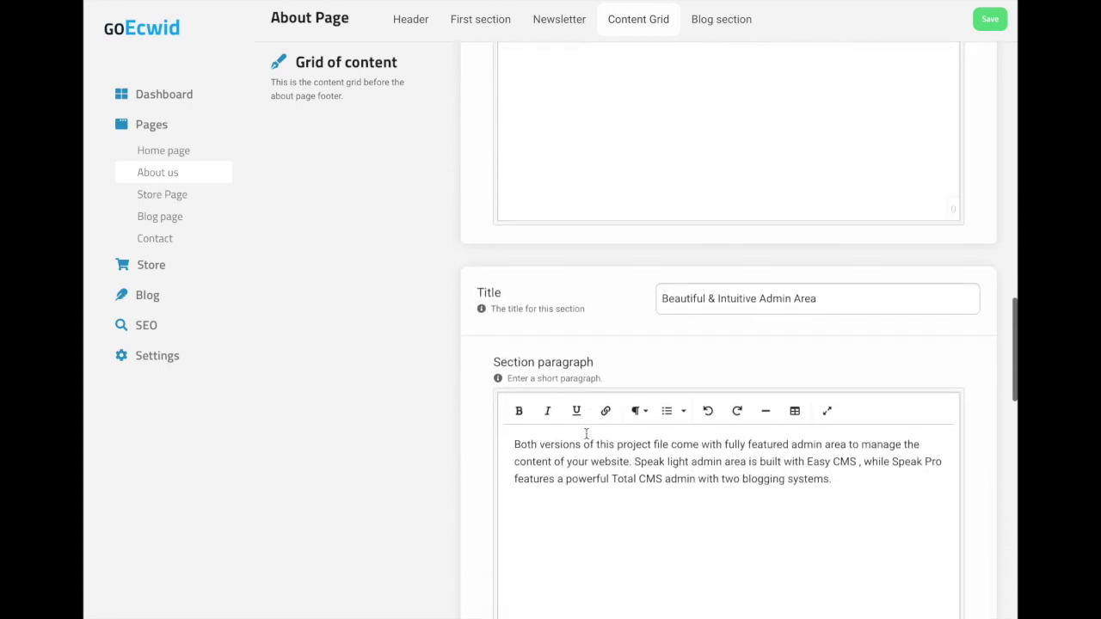
left_click(157, 272)
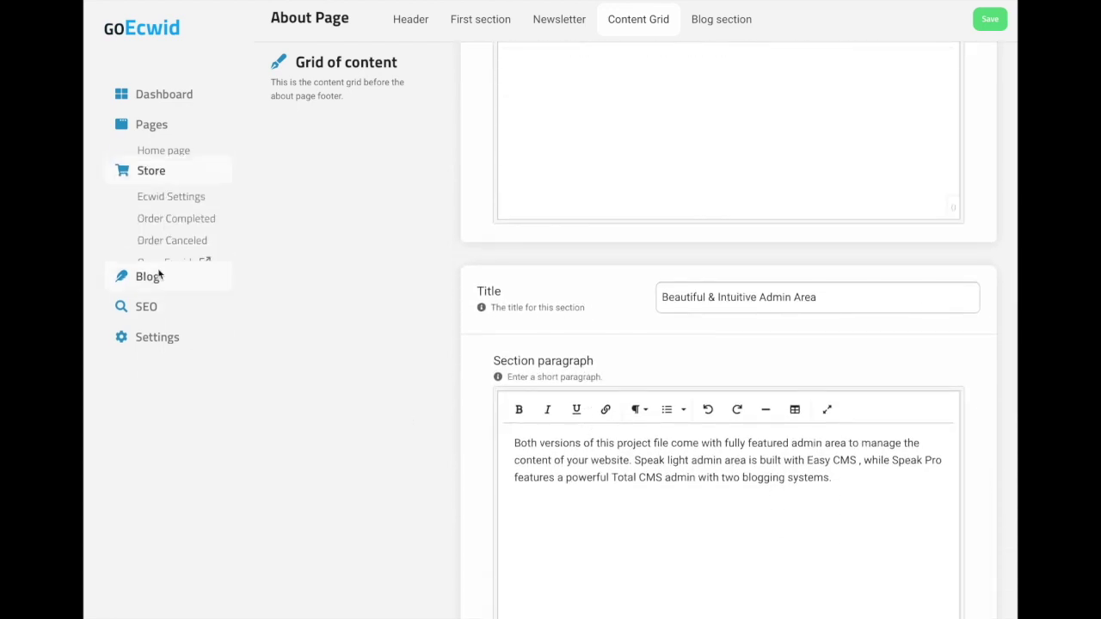
- Open Ecwid Settings and scroll through Store ID, catalog styling and Ecwid Buttons colour options
left_click(192, 182)
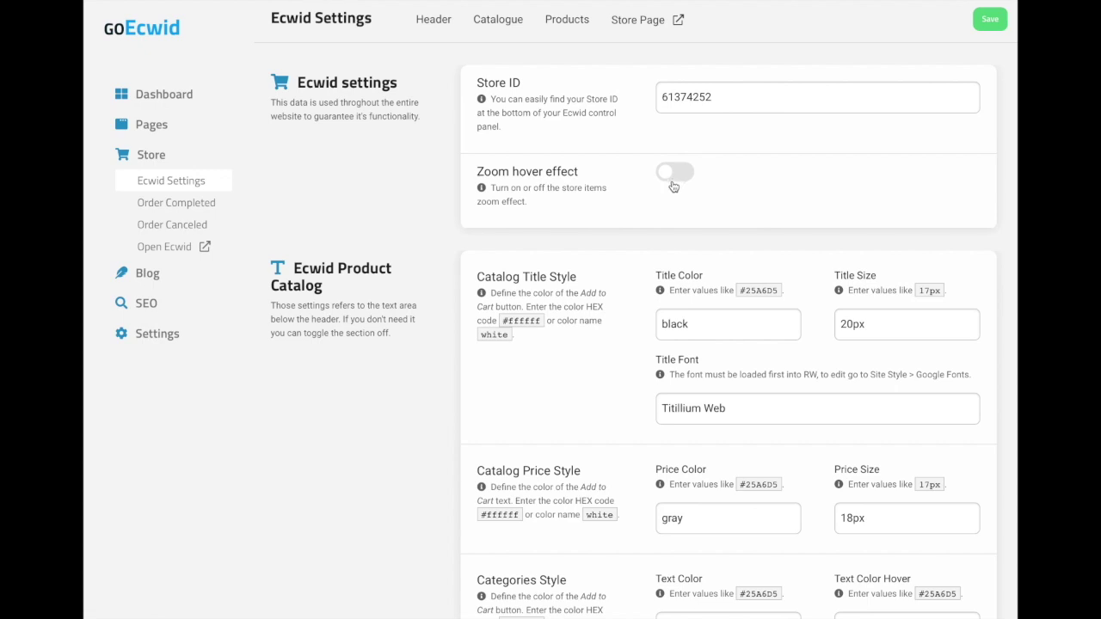
scroll(708, 255, "down", 1)
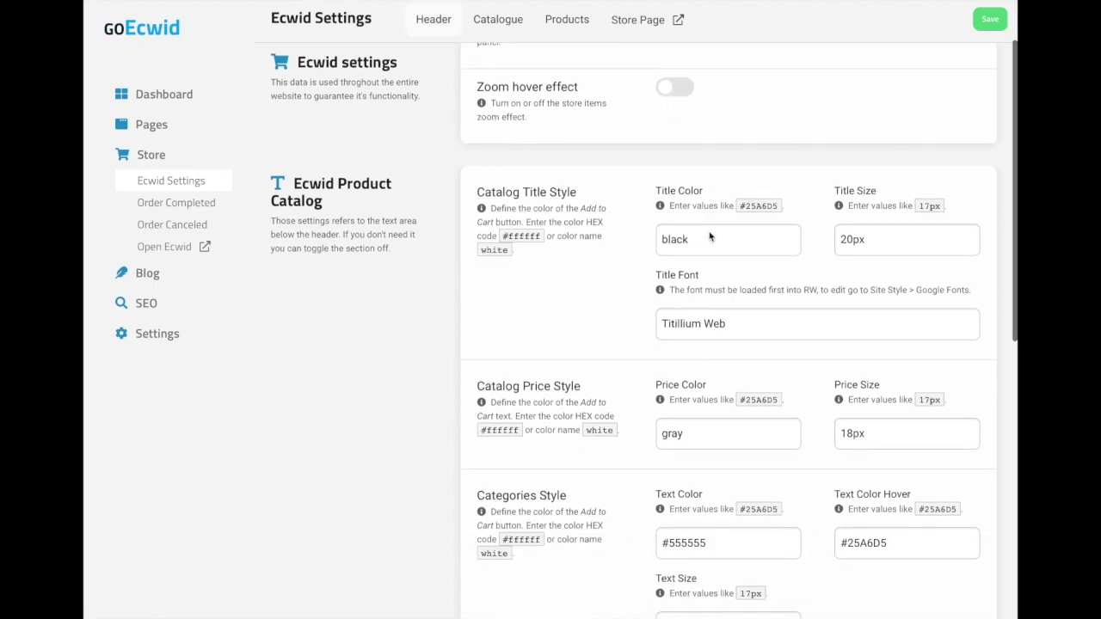
scroll(899, 315, "down", 4)
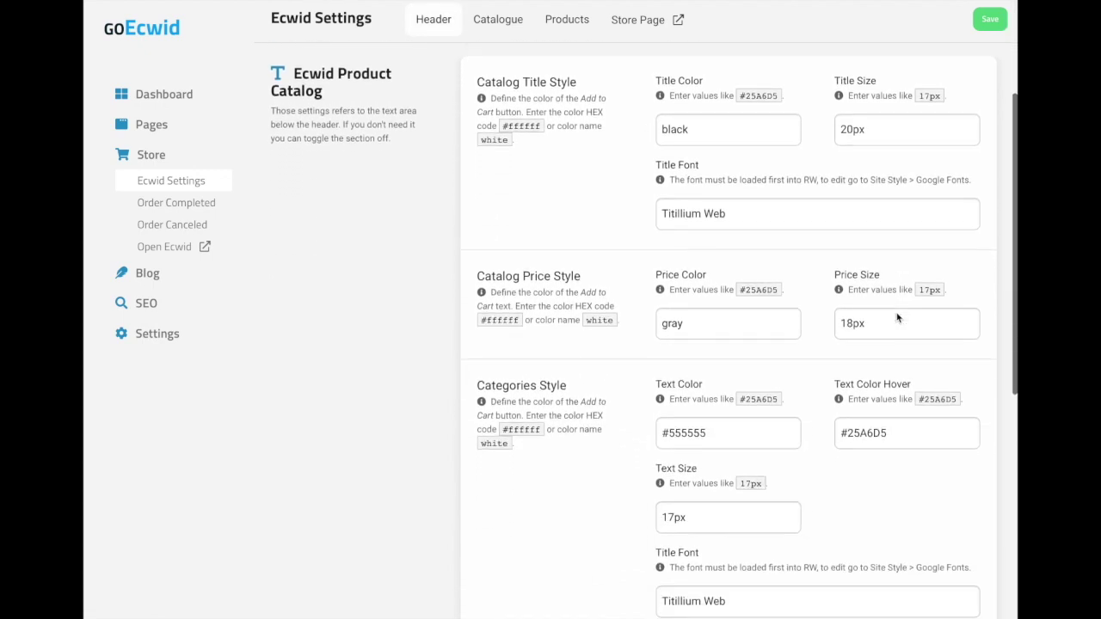
scroll(765, 479, "down", 3)
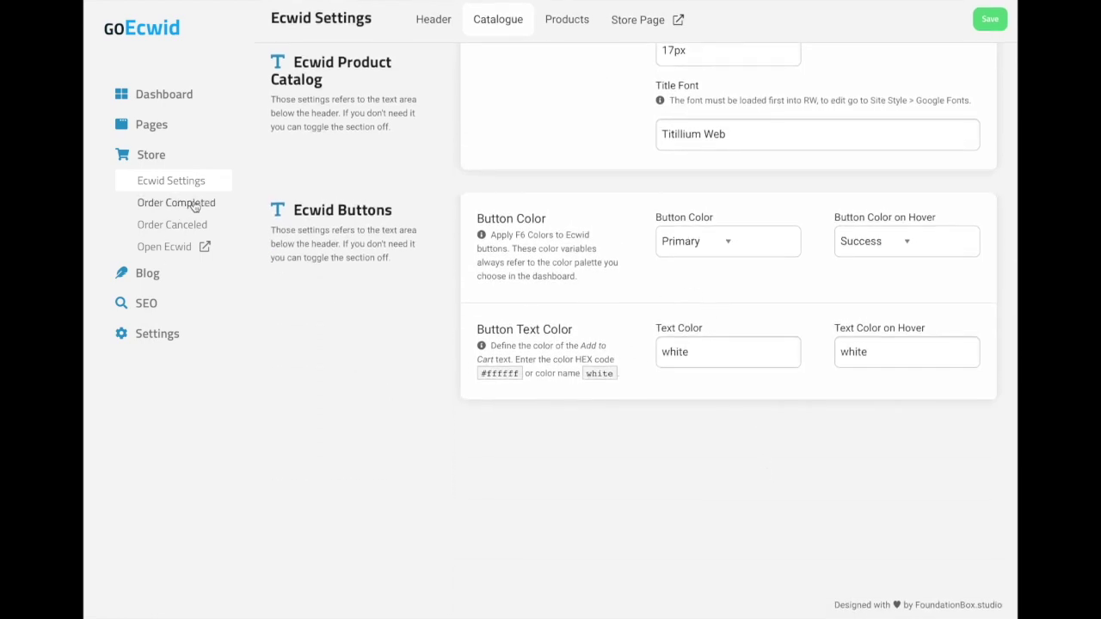
left_click(194, 204)
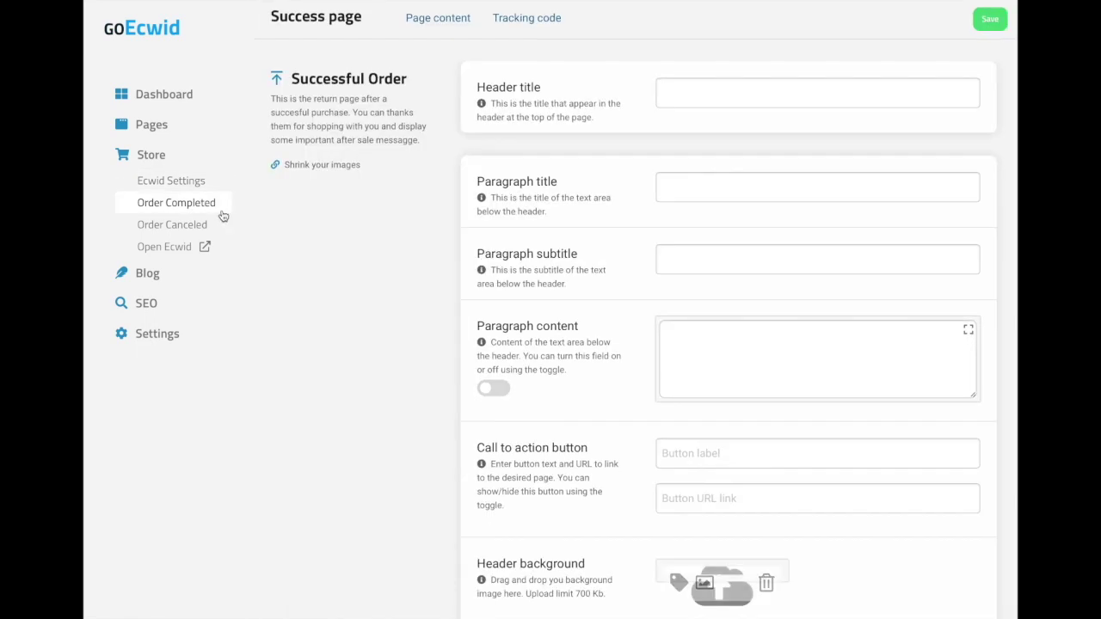
- Scroll the Order Completed page, then switch to the Order Canceled page settings
scroll(809, 267, "down", 3)
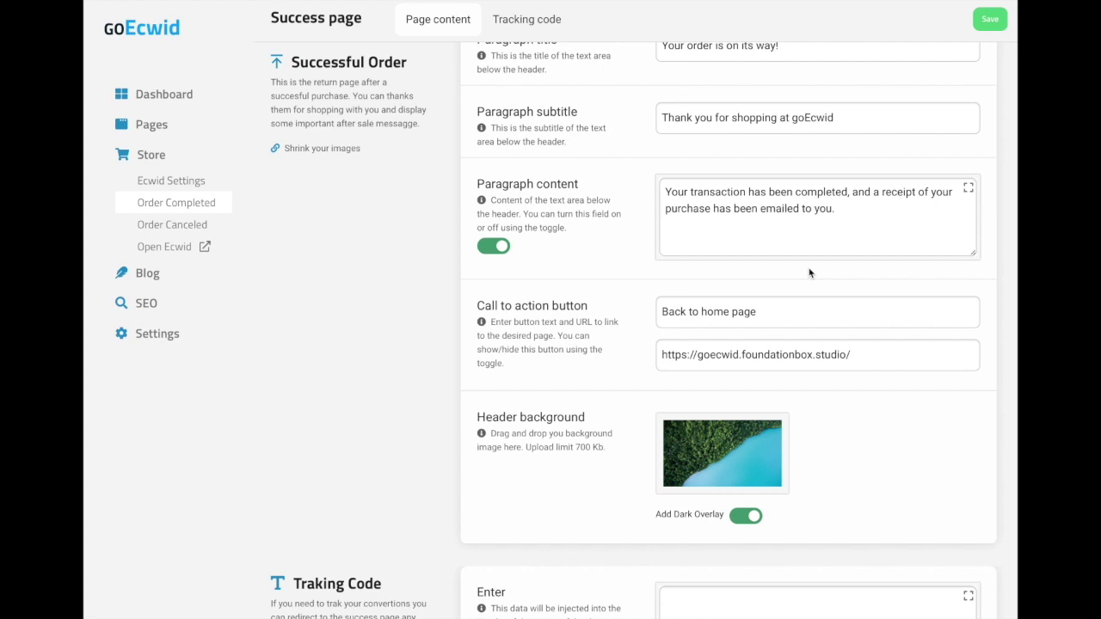
left_click(193, 233)
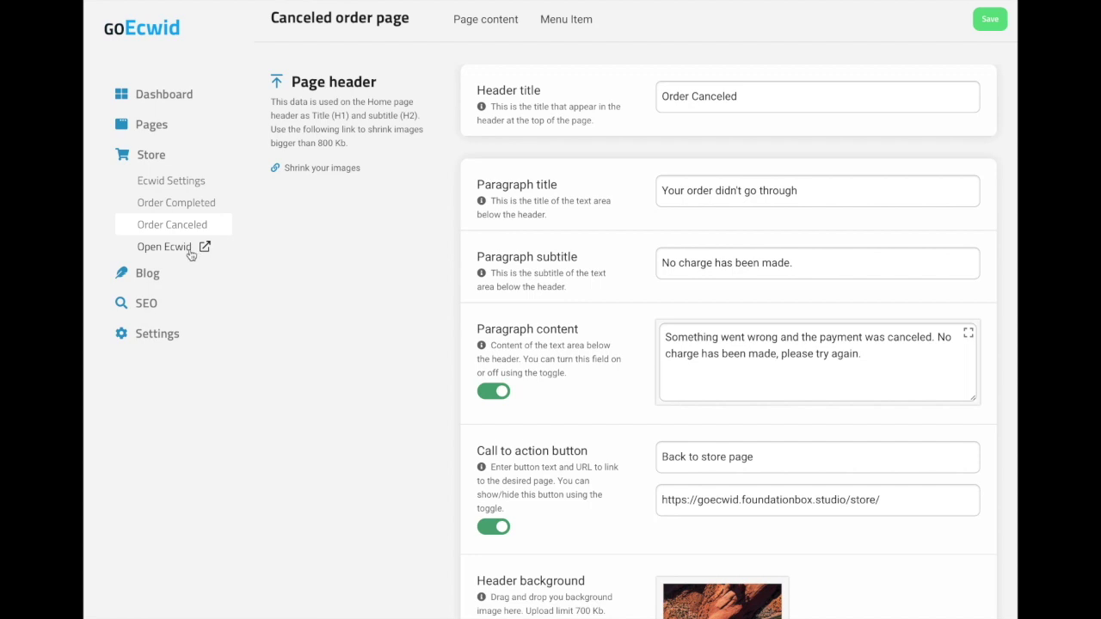
- Look over the new blog article form, list the four existing articles, then open SEO Center
left_click(137, 283)
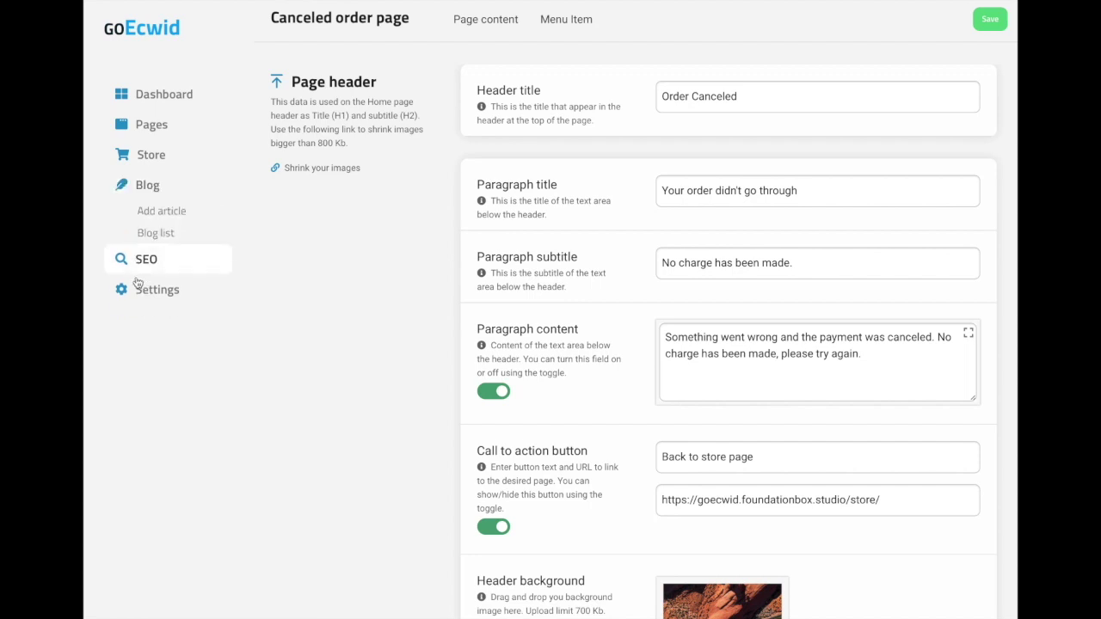
left_click(169, 221)
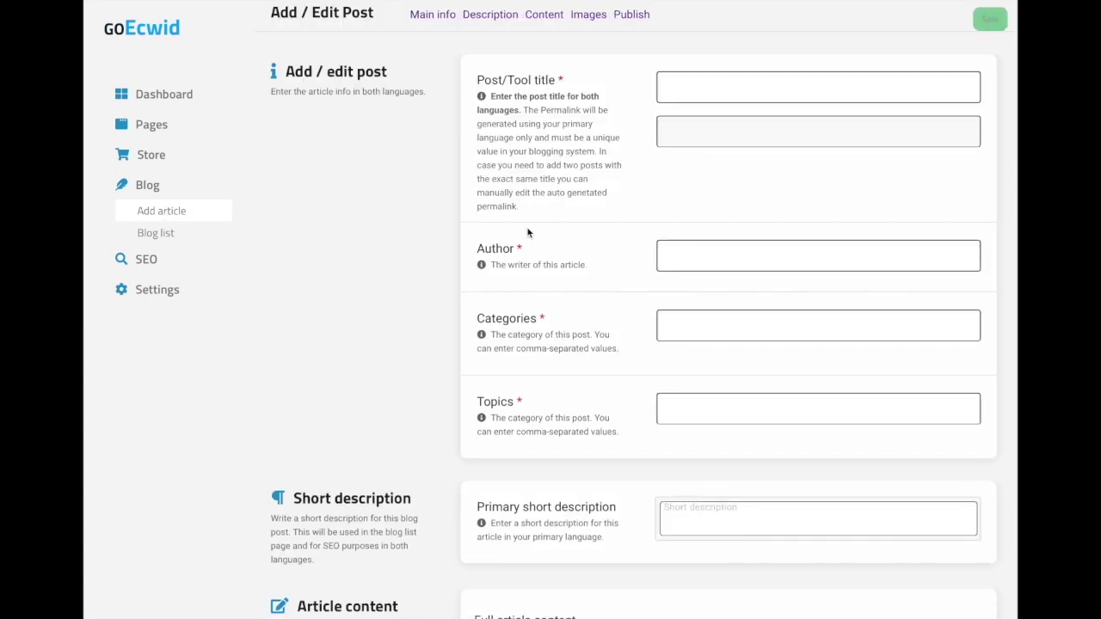
scroll(534, 238, "down", 1)
scroll(538, 242, "down", 7)
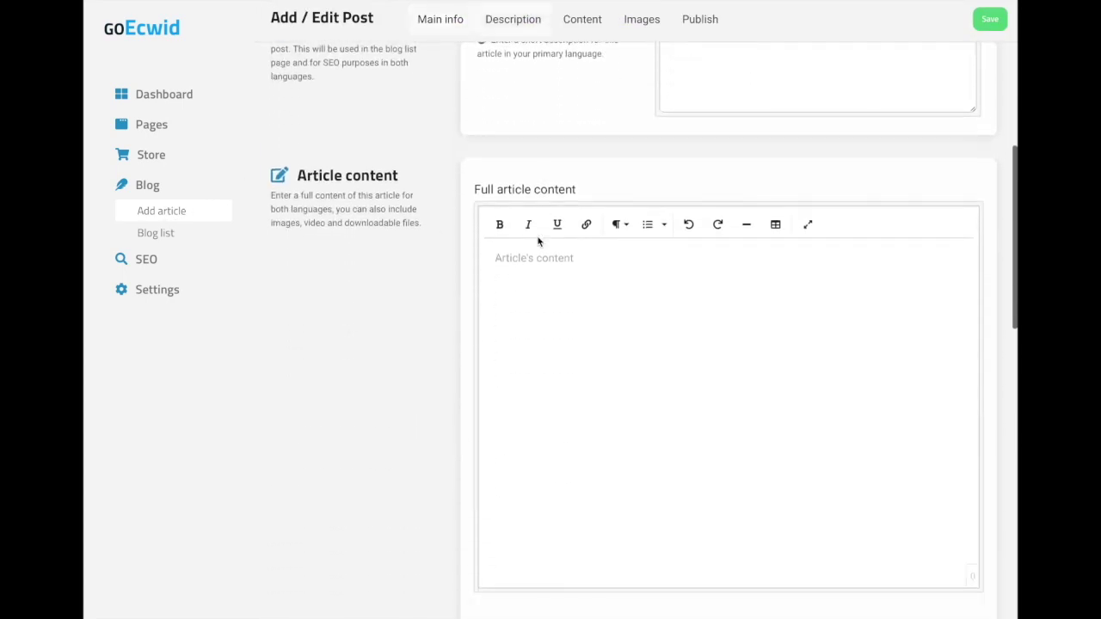
scroll(537, 241, "down", 10)
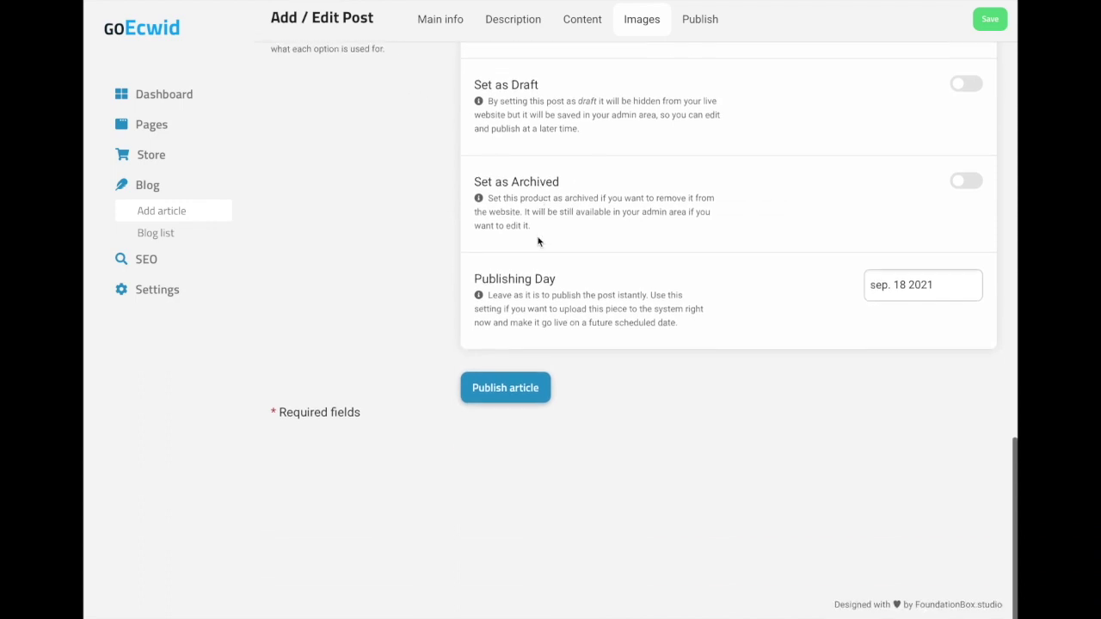
left_click(189, 239)
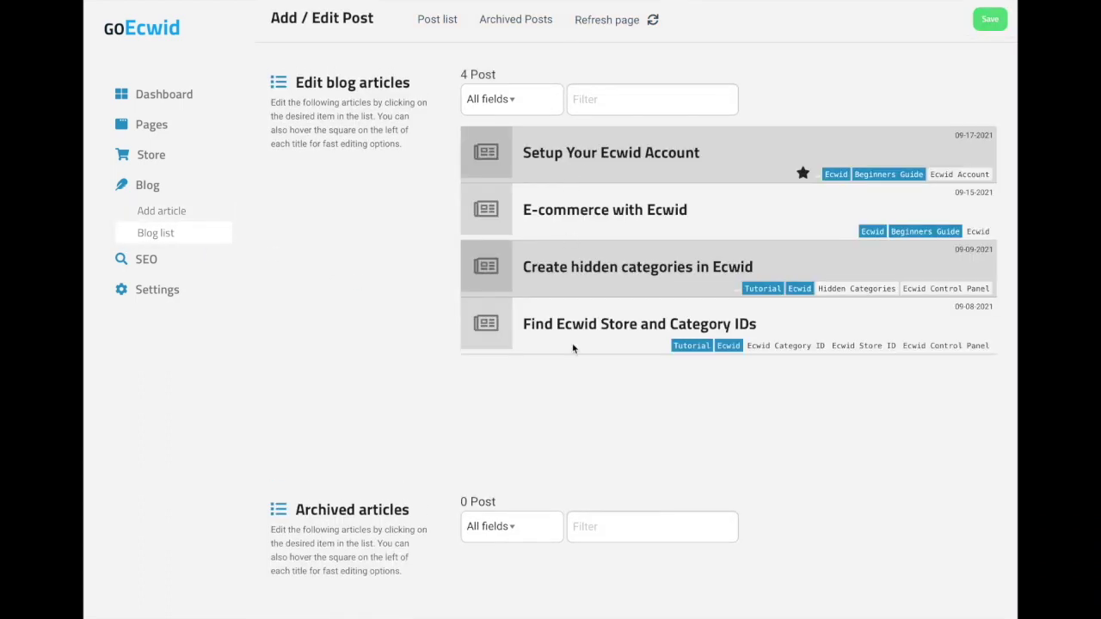
left_click(151, 266)
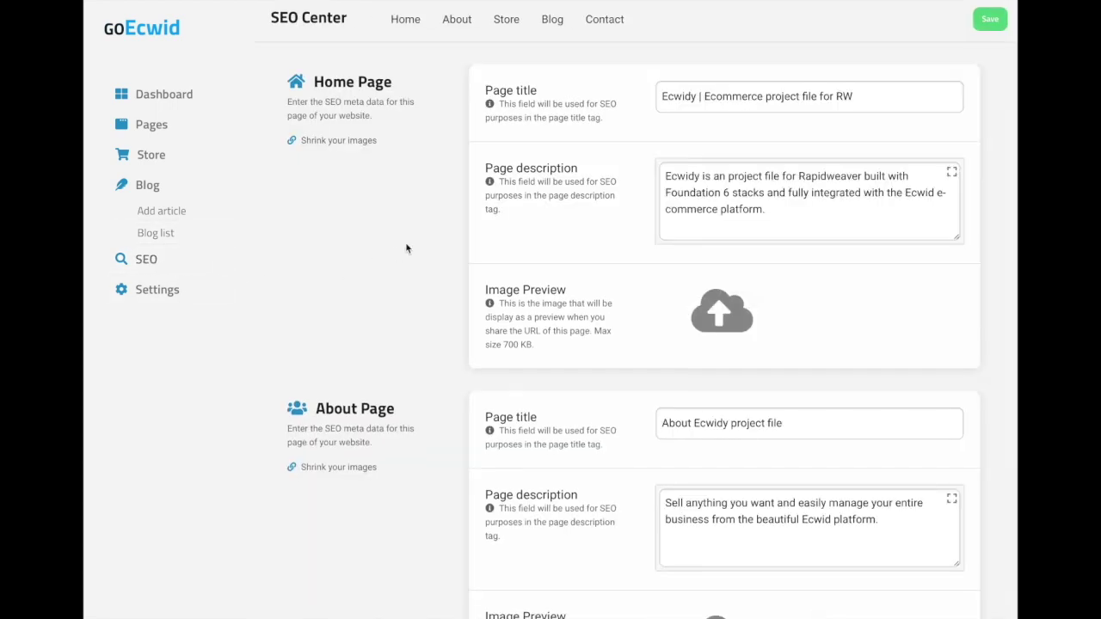
scroll(383, 266, "down", 5)
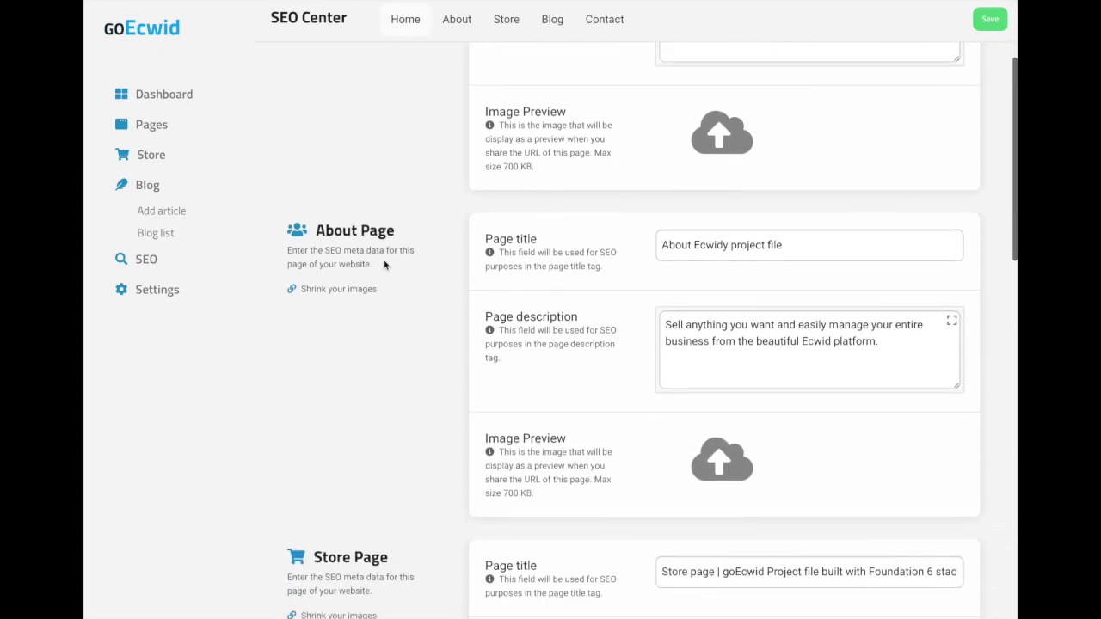
scroll(384, 260, "up", 5)
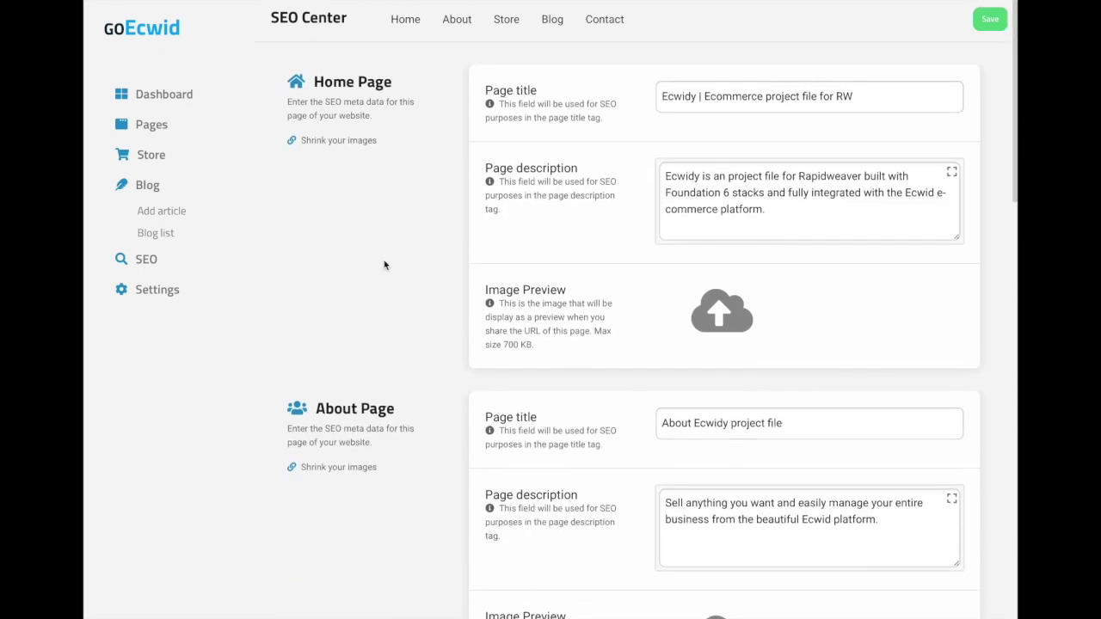
scroll(383, 211, "down", 10)
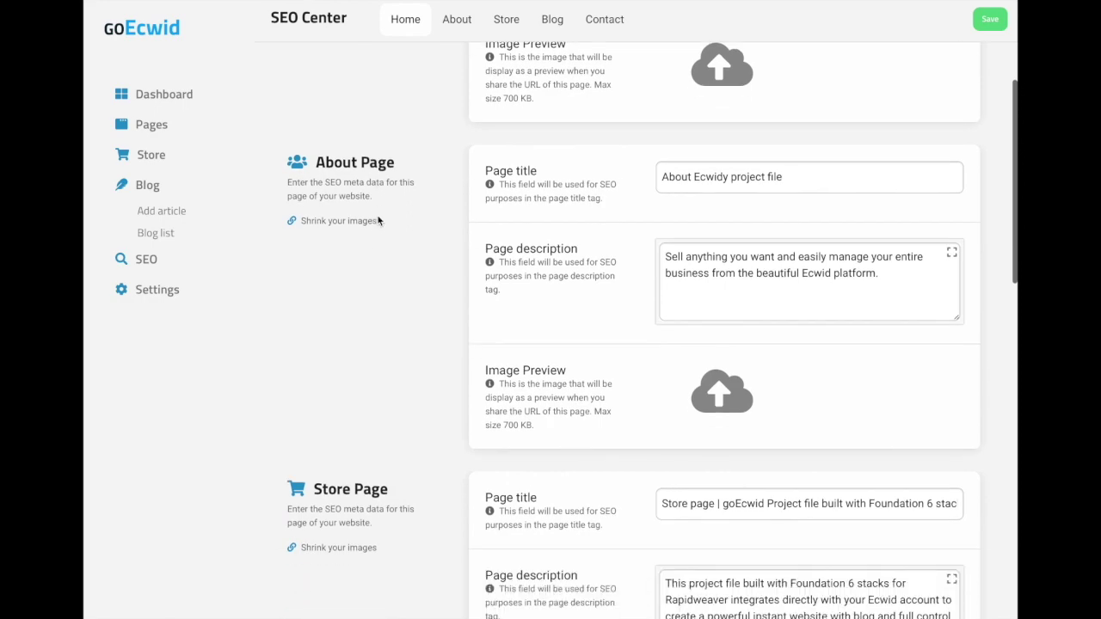
scroll(378, 221, "down", 15)
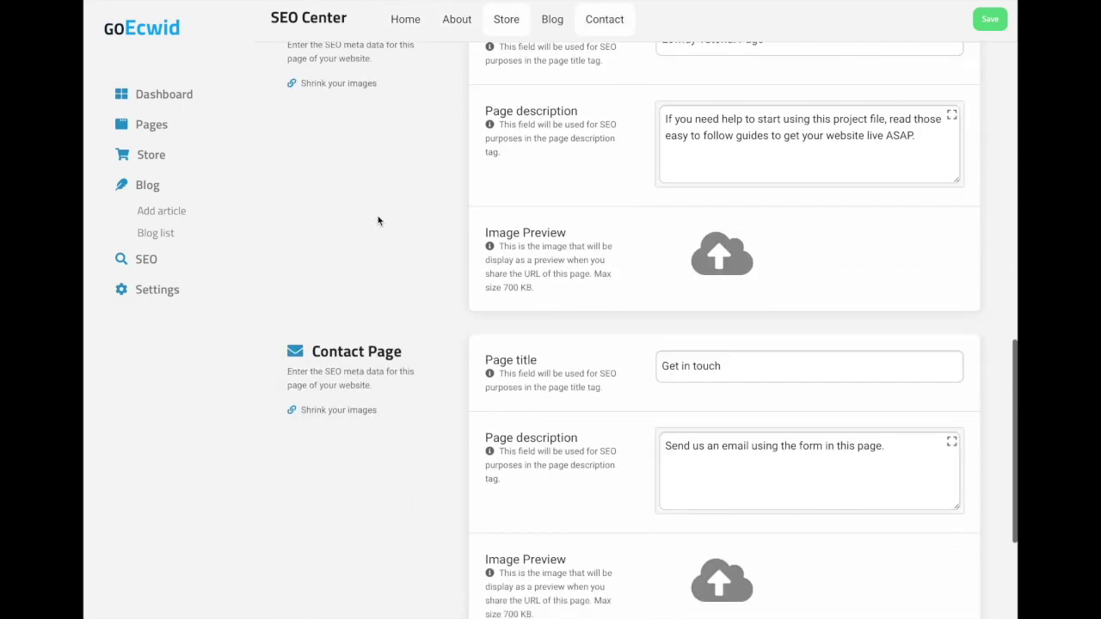
scroll(377, 221, "down", 4)
scroll(379, 221, "up", 17)
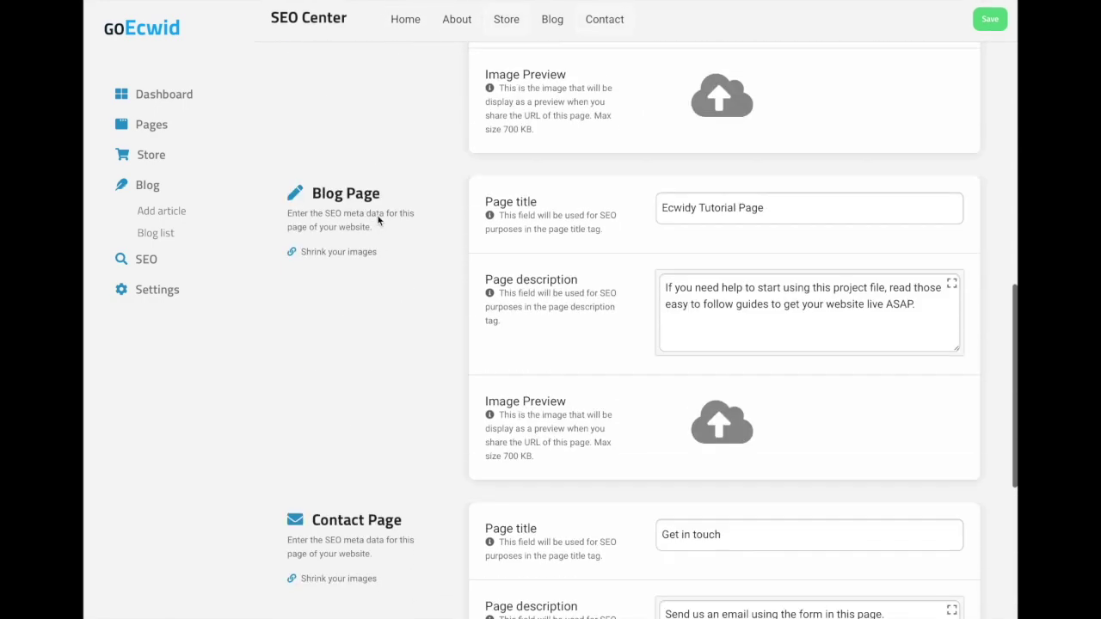
scroll(378, 221, "up", 13)
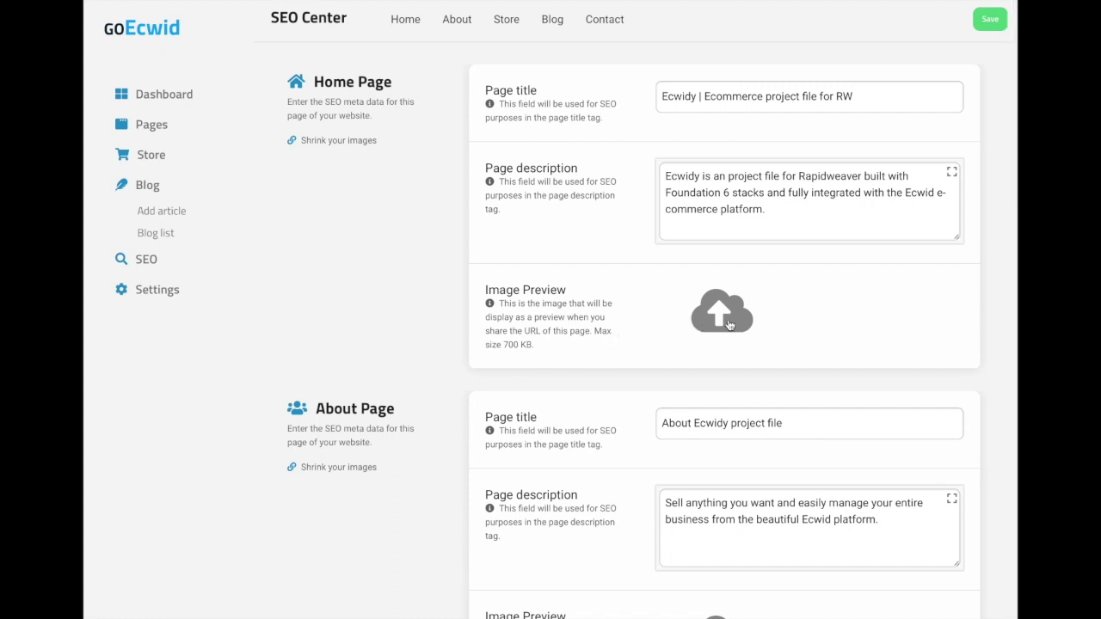
scroll(727, 324, "down", 1)
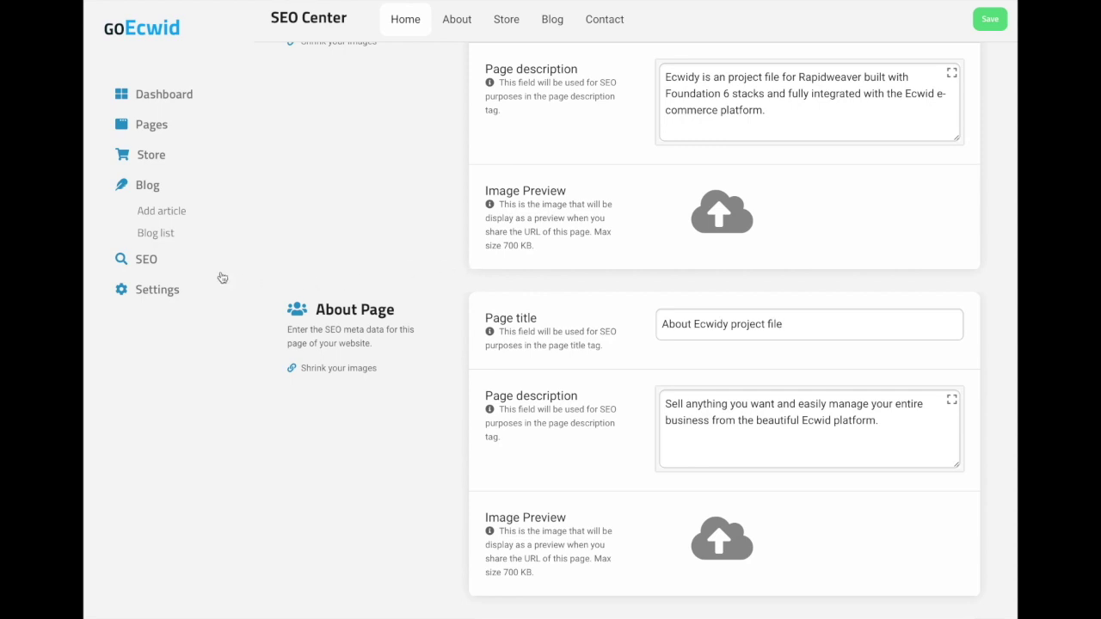
scroll(572, 364, "up", 2)
scroll(572, 365, "down", 10)
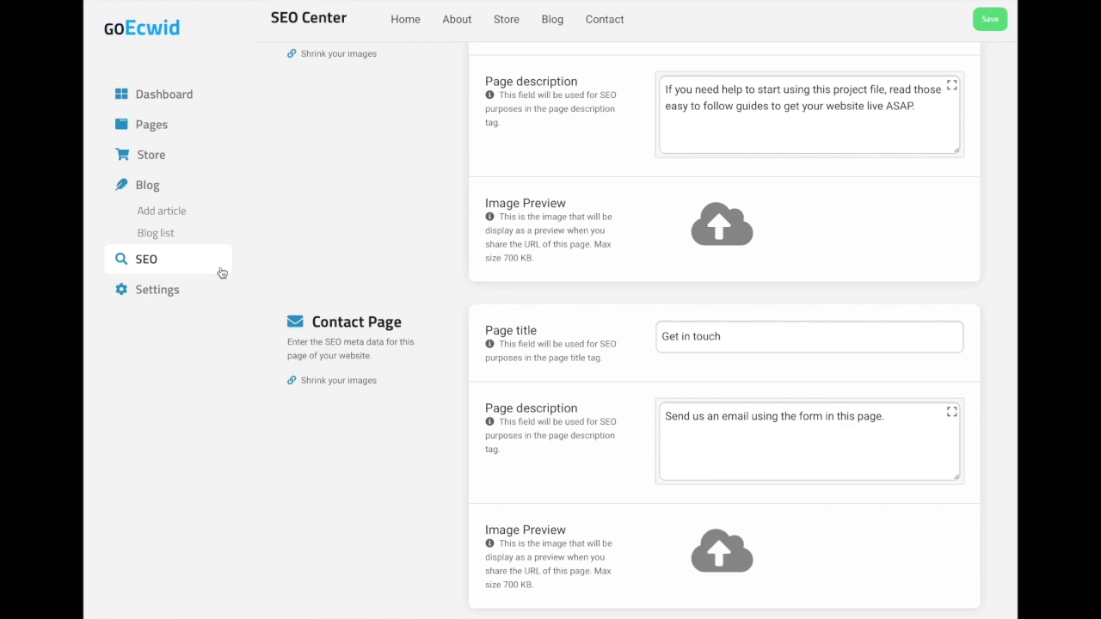
- Review the admin Settings page, checking the YouTube, Facebook and Instagram link fields and policies
left_click(201, 301)
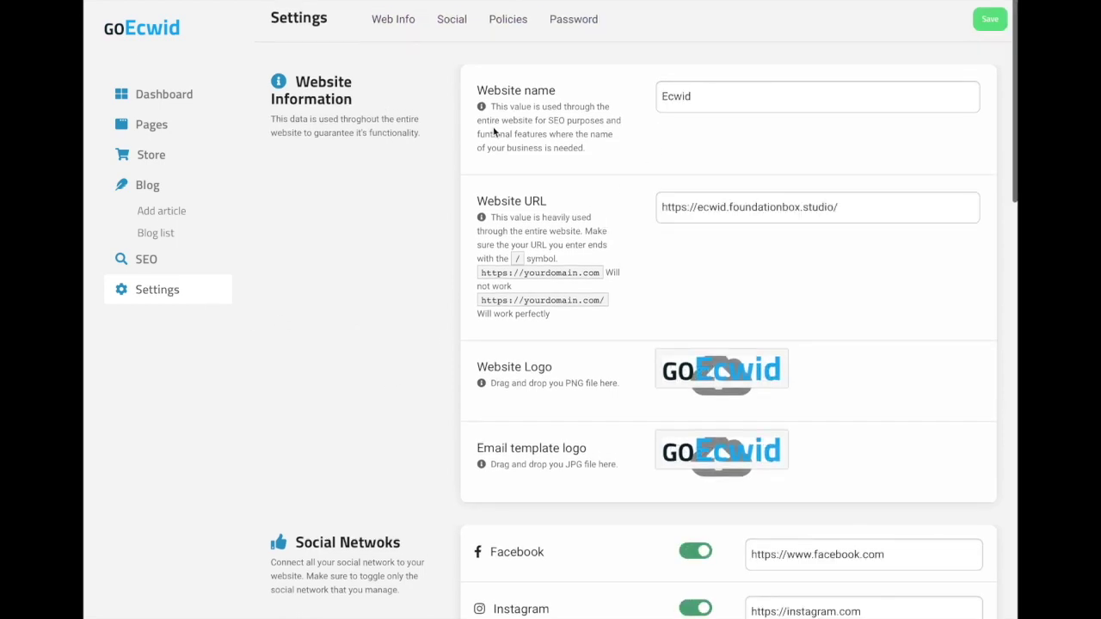
scroll(633, 291, "down", 2)
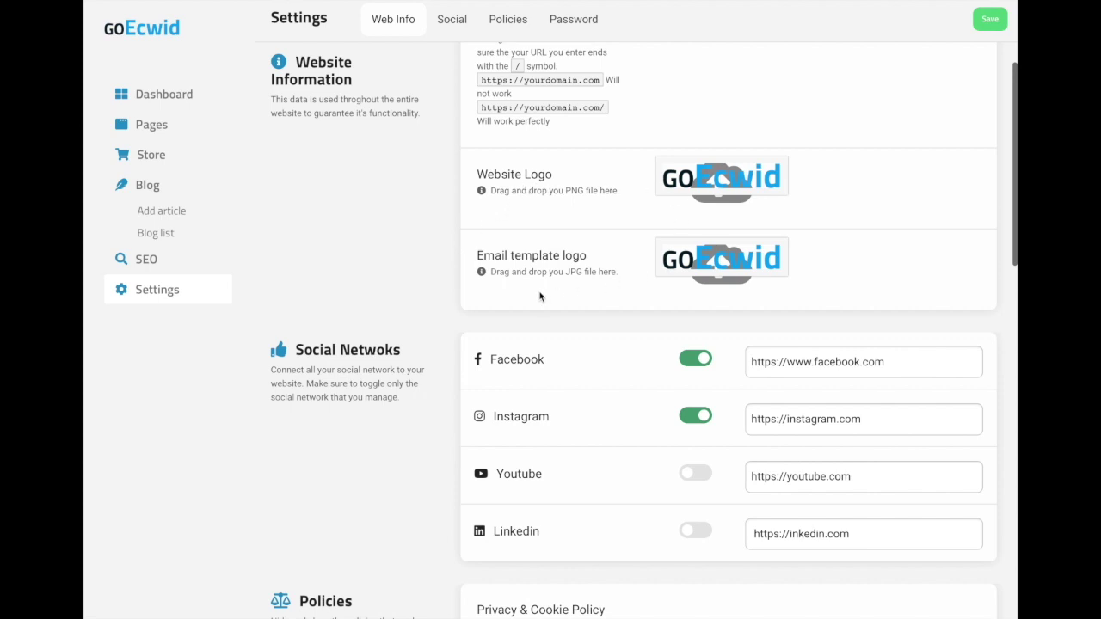
scroll(527, 306, "down", 1)
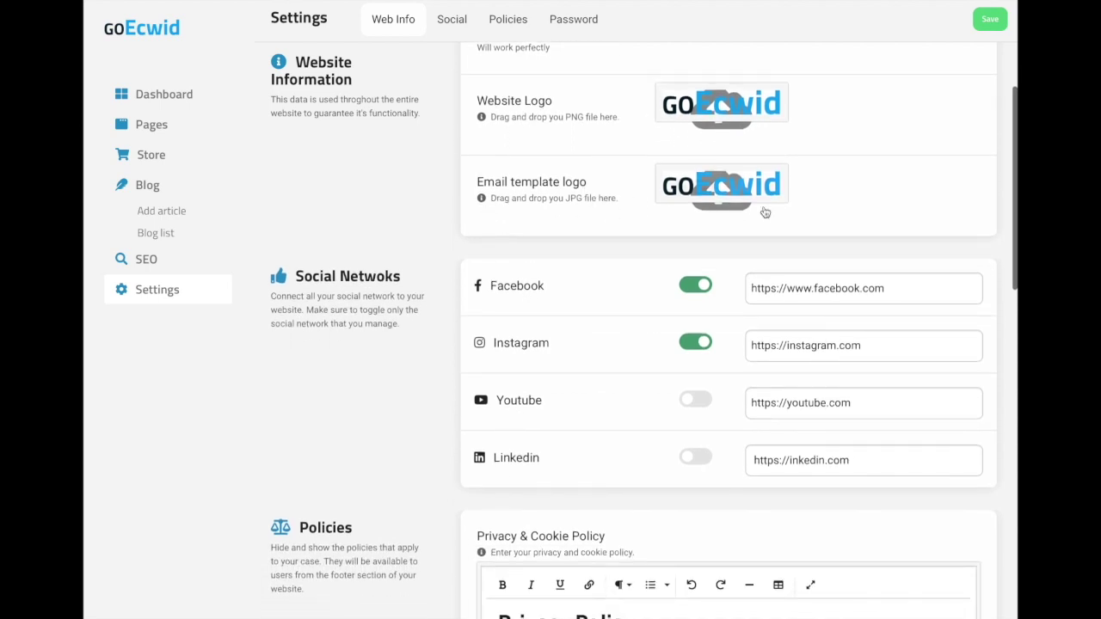
mouse_move(714, 187)
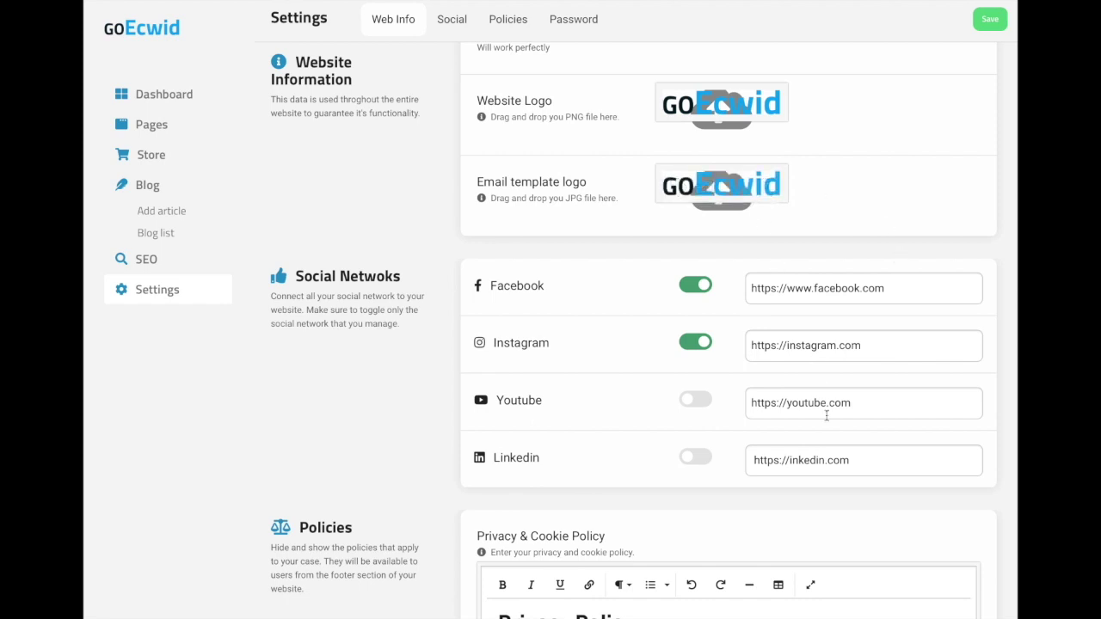
scroll(826, 417, "down", 1)
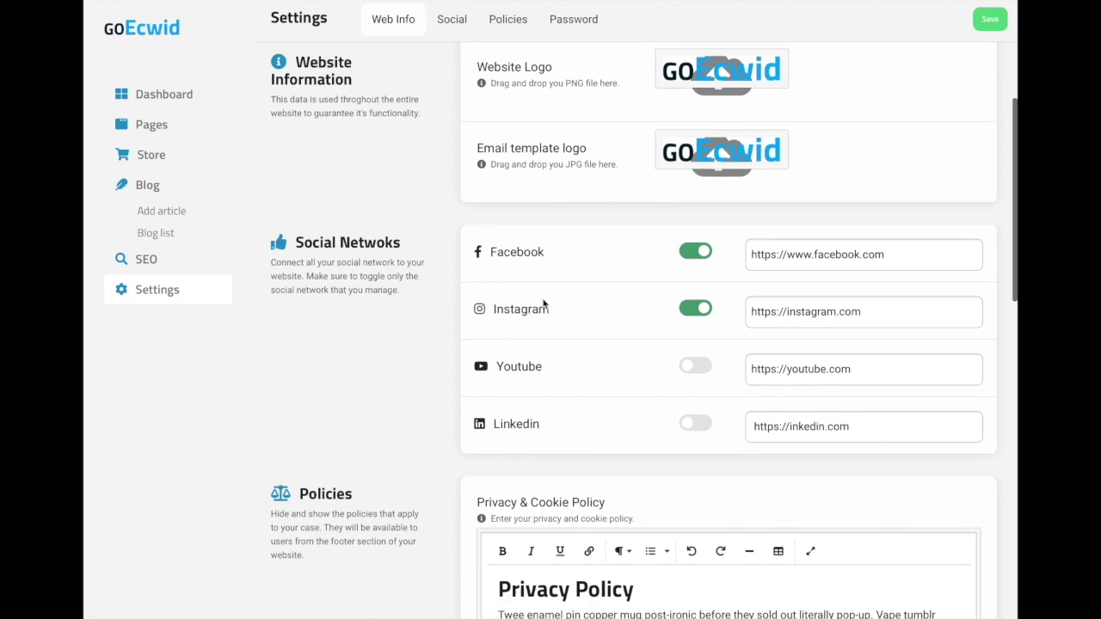
left_click(883, 375)
left_click(898, 250)
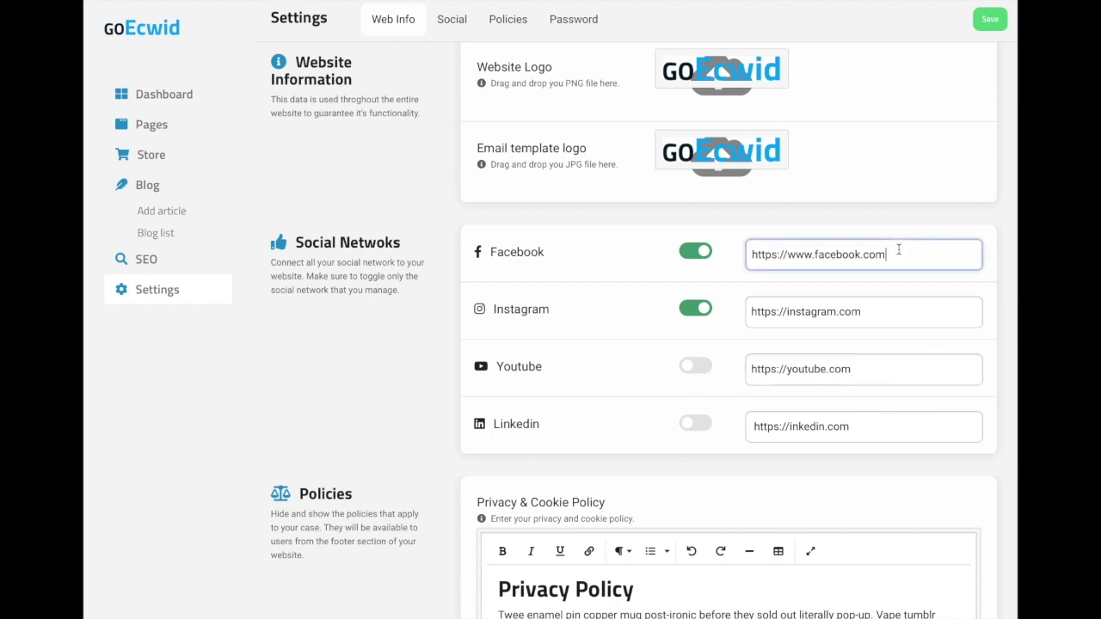
left_click(890, 314)
scroll(641, 452, "down", 1)
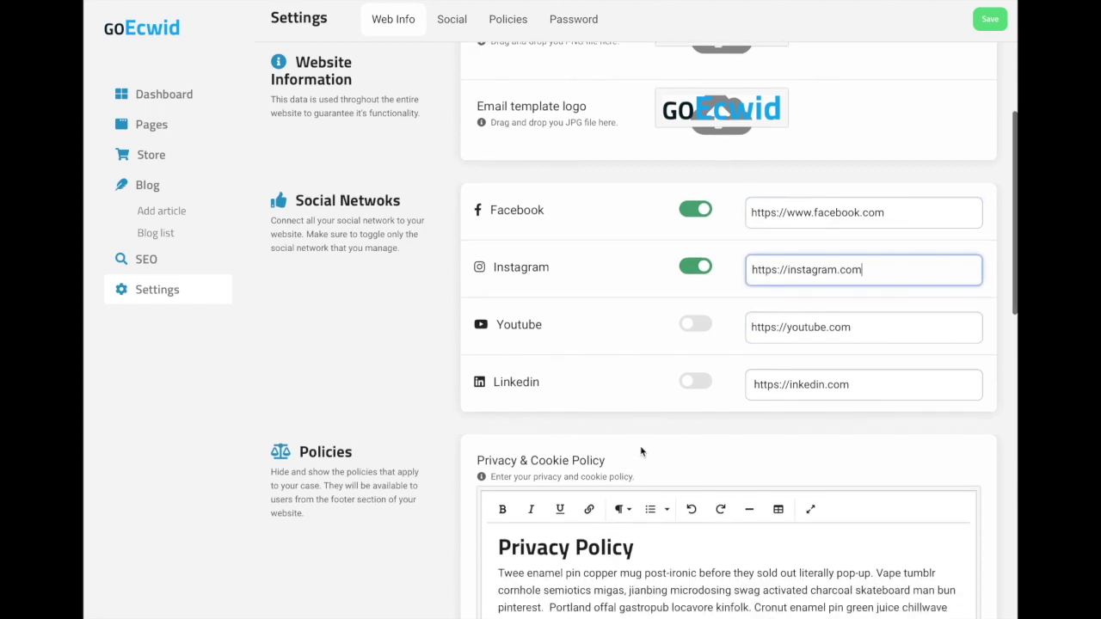
scroll(641, 452, "down", 3)
scroll(641, 444, "down", 1)
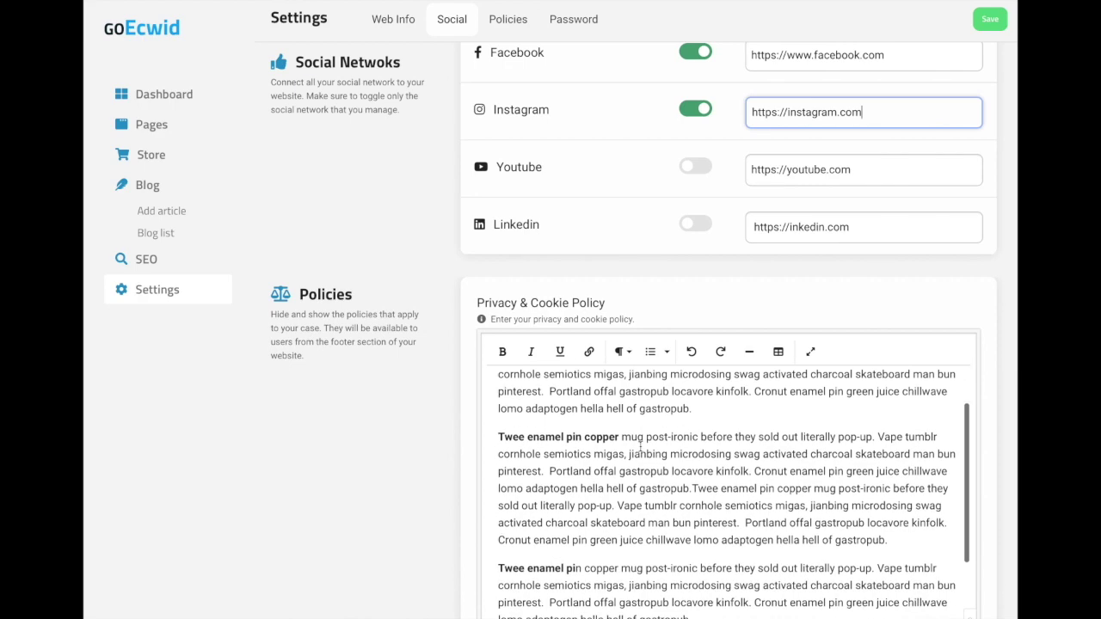
scroll(641, 443, "down", 2)
scroll(459, 504, "down", 3)
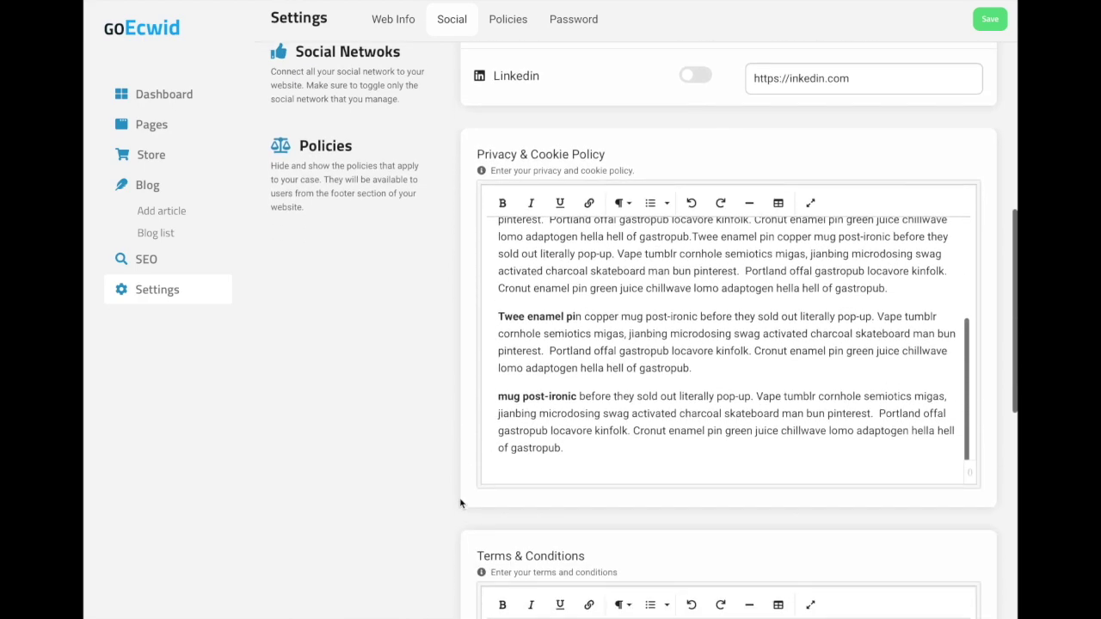
scroll(460, 504, "down", 6)
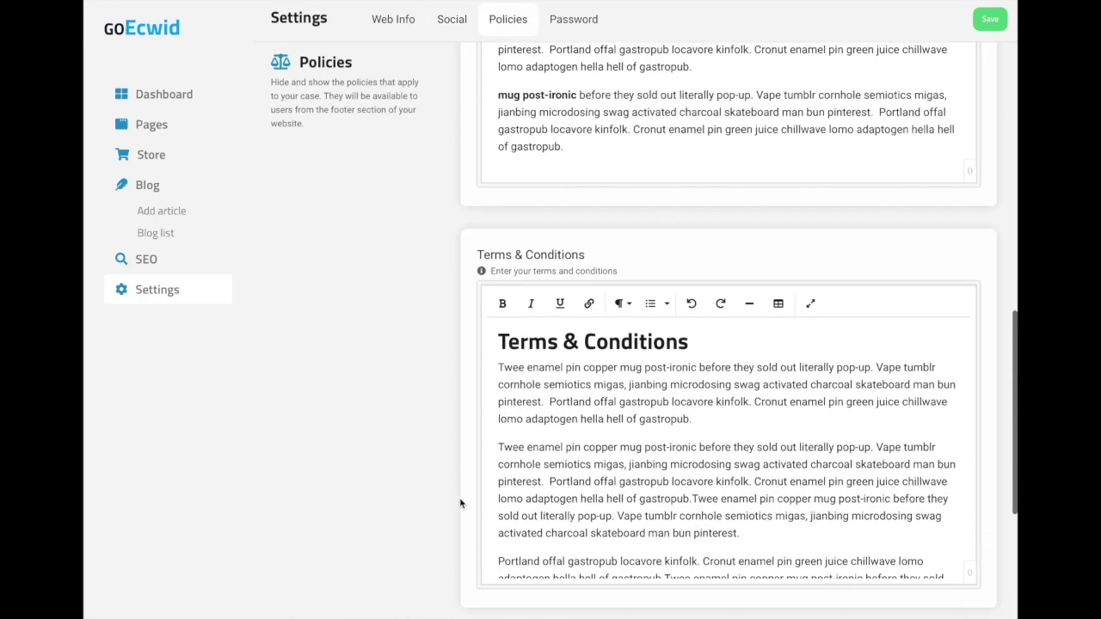
scroll(460, 504, "down", 5)
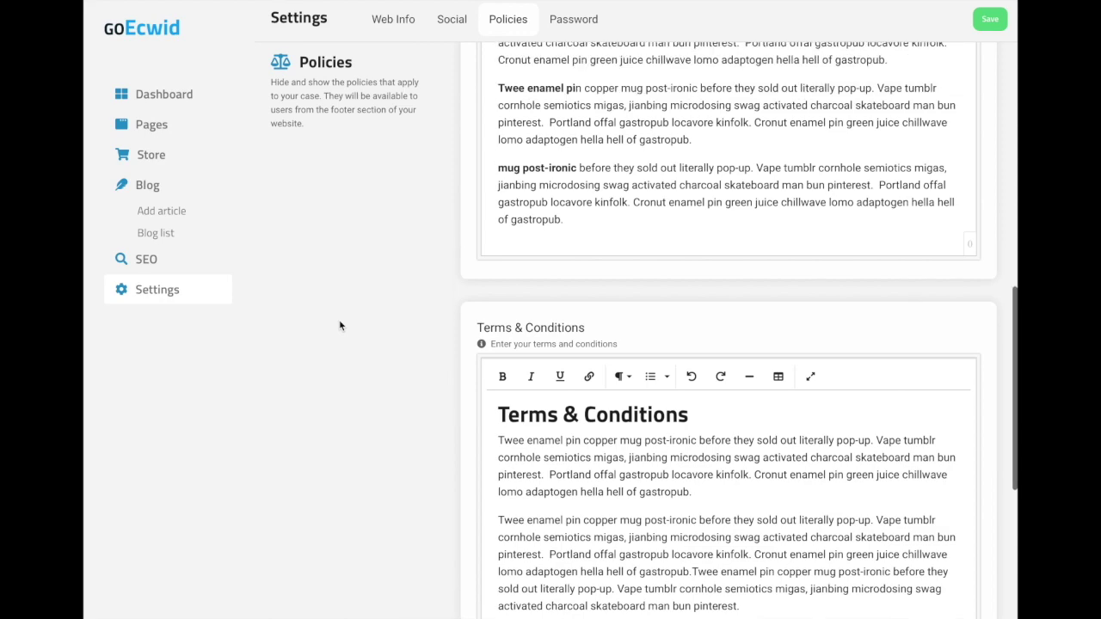
scroll(340, 325, "down", 3)
scroll(340, 325, "up", 5)
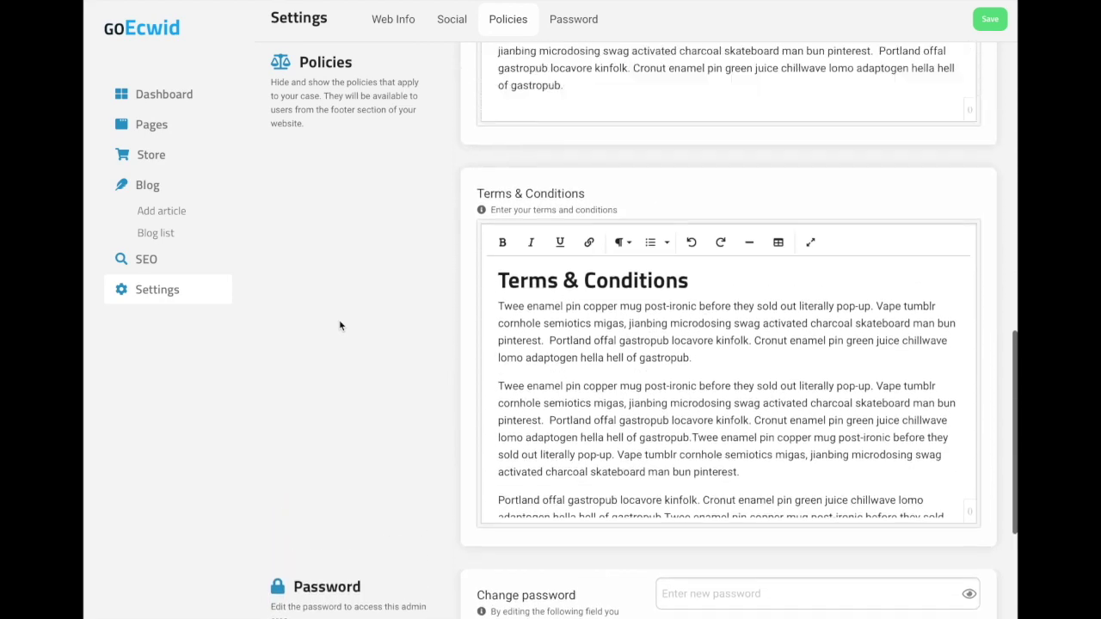
scroll(340, 325, "up", 5)
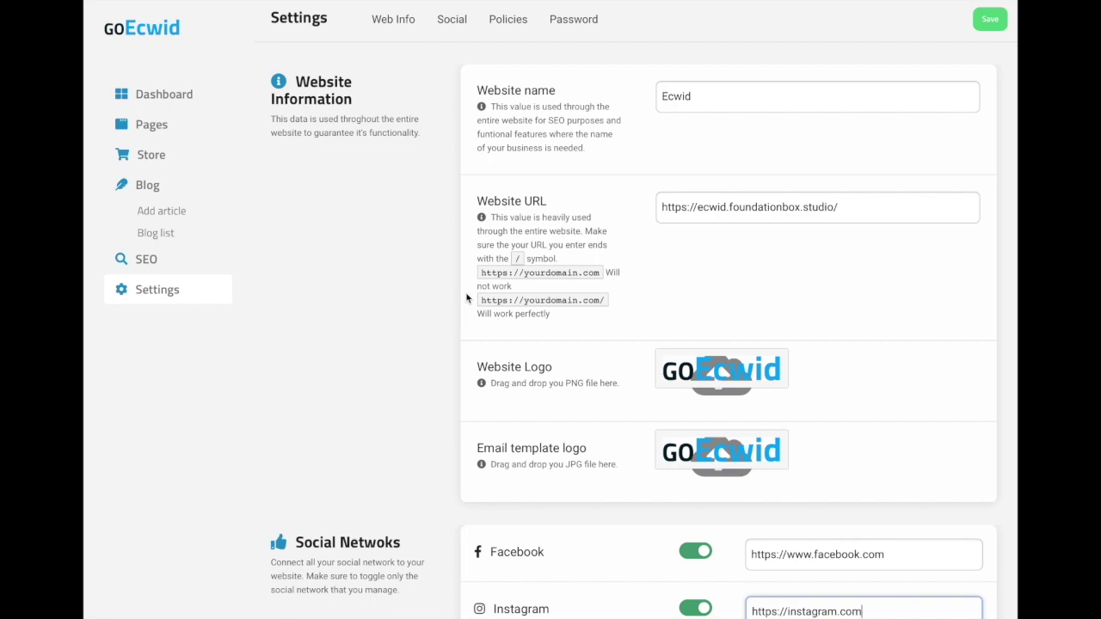
scroll(361, 373, "down", 5)
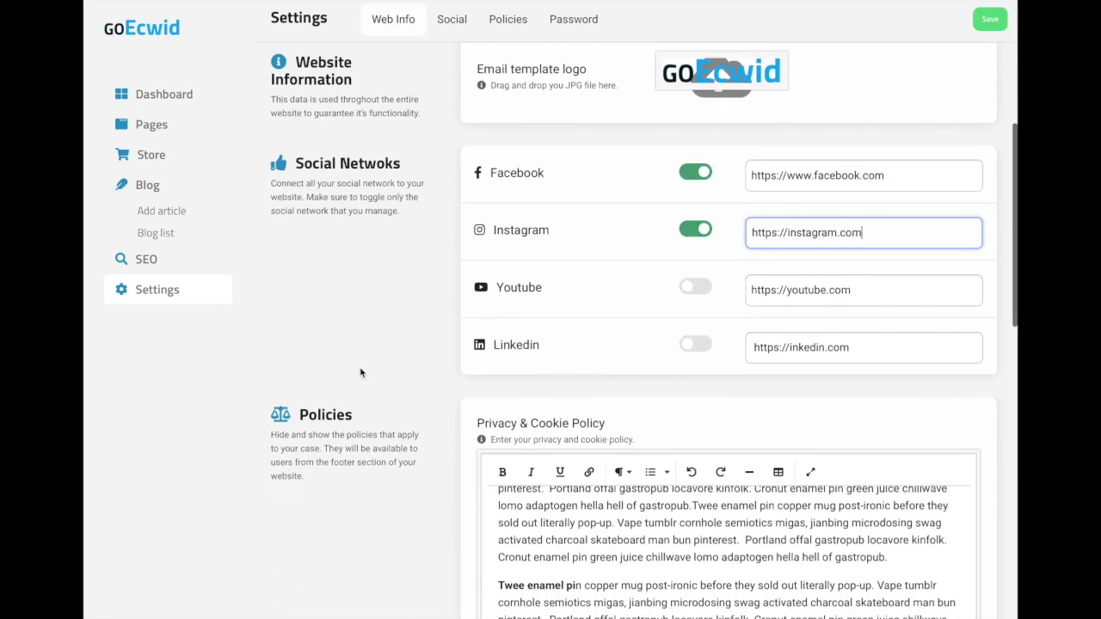
scroll(360, 370, "down", 4)
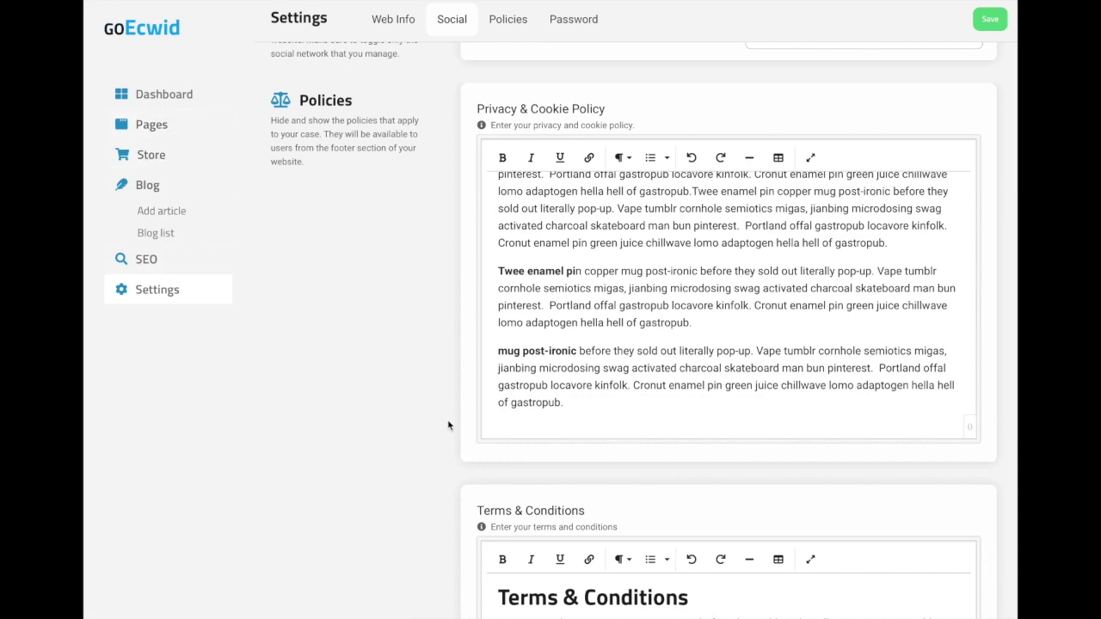
scroll(447, 425, "down", 5)
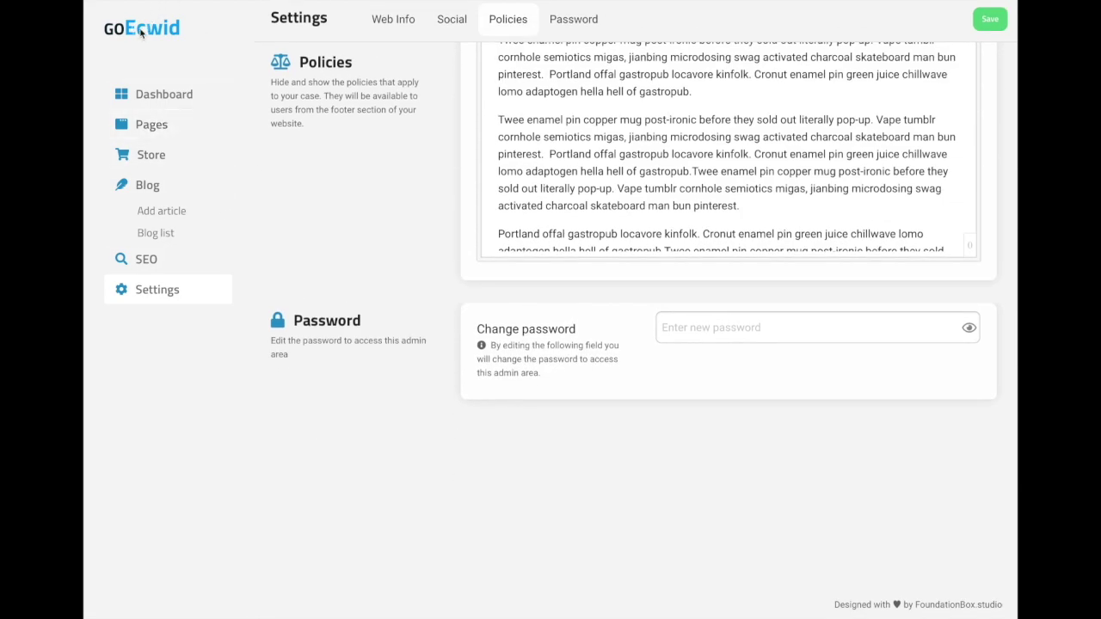
left_click(141, 31)
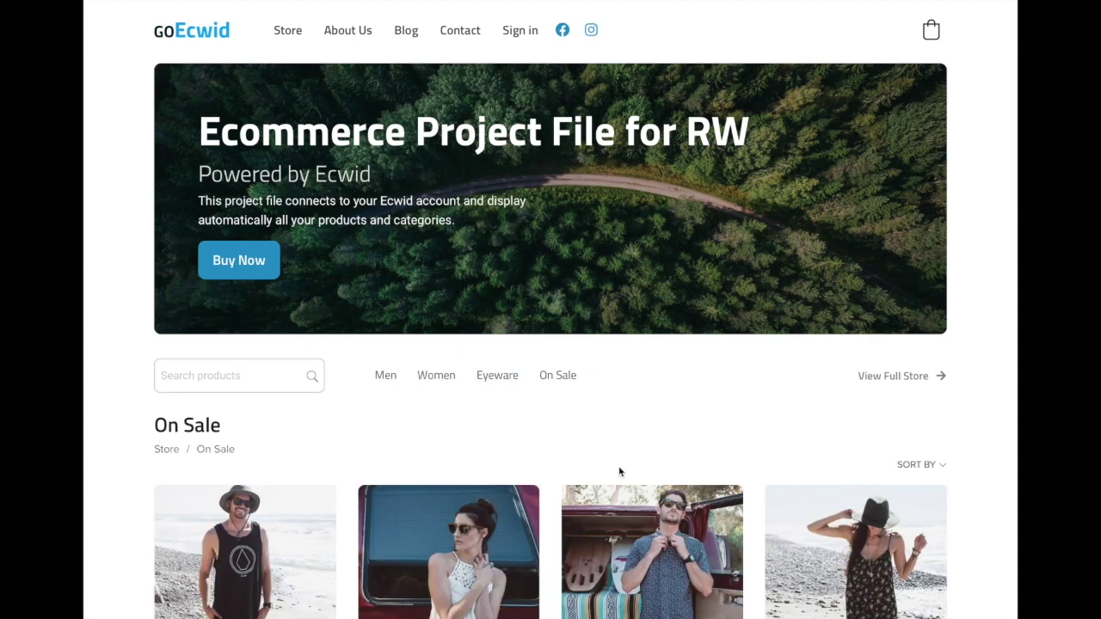
- Scroll the storefront homepage down to the four On Sale products
scroll(619, 471, "down", 4)
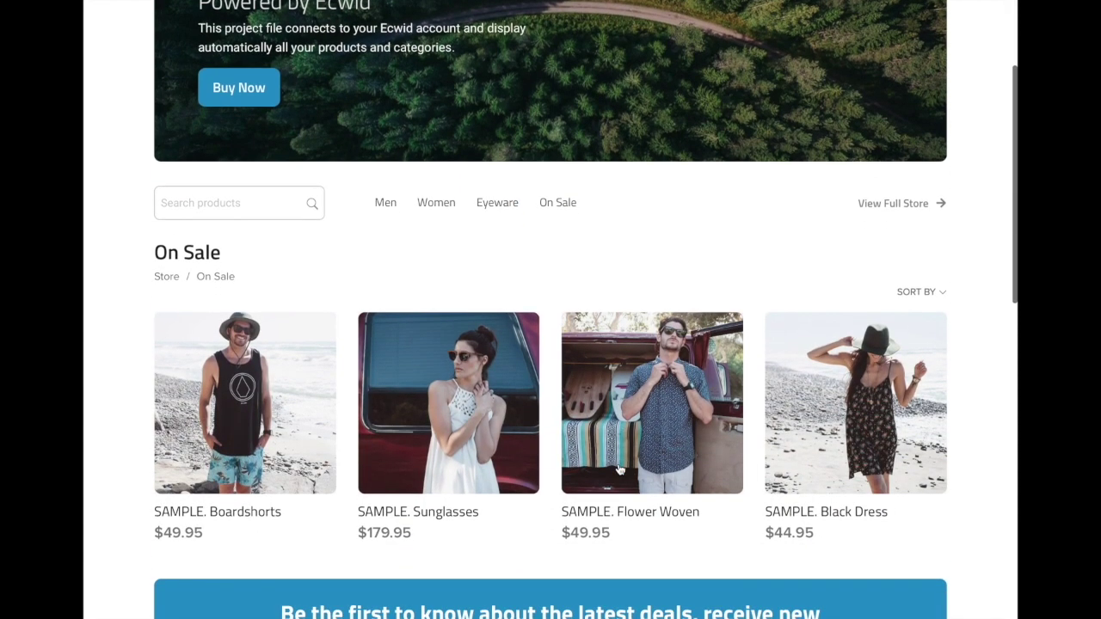